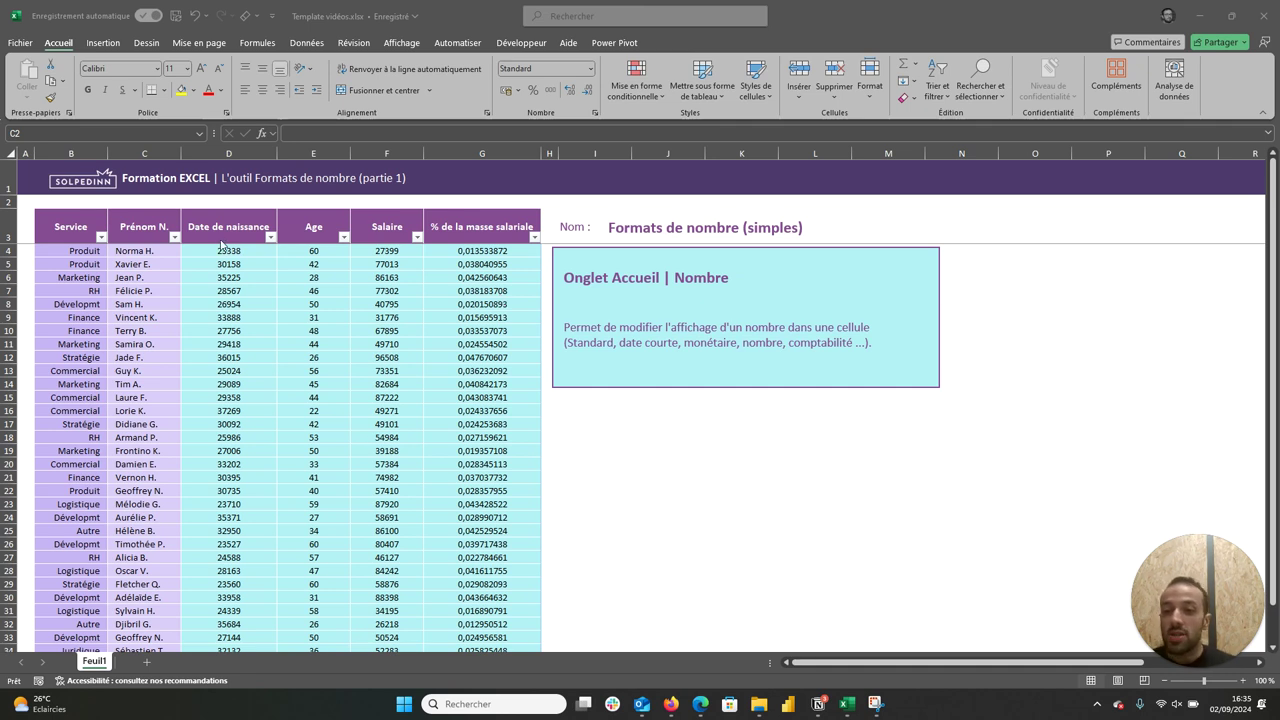
Select the birth dates D4:D35 in the Date de naissance column
mouse_move(214, 252)
mouse_down()
mouse_move(196, 391)
mouse_move(222, 626)
mouse_up()
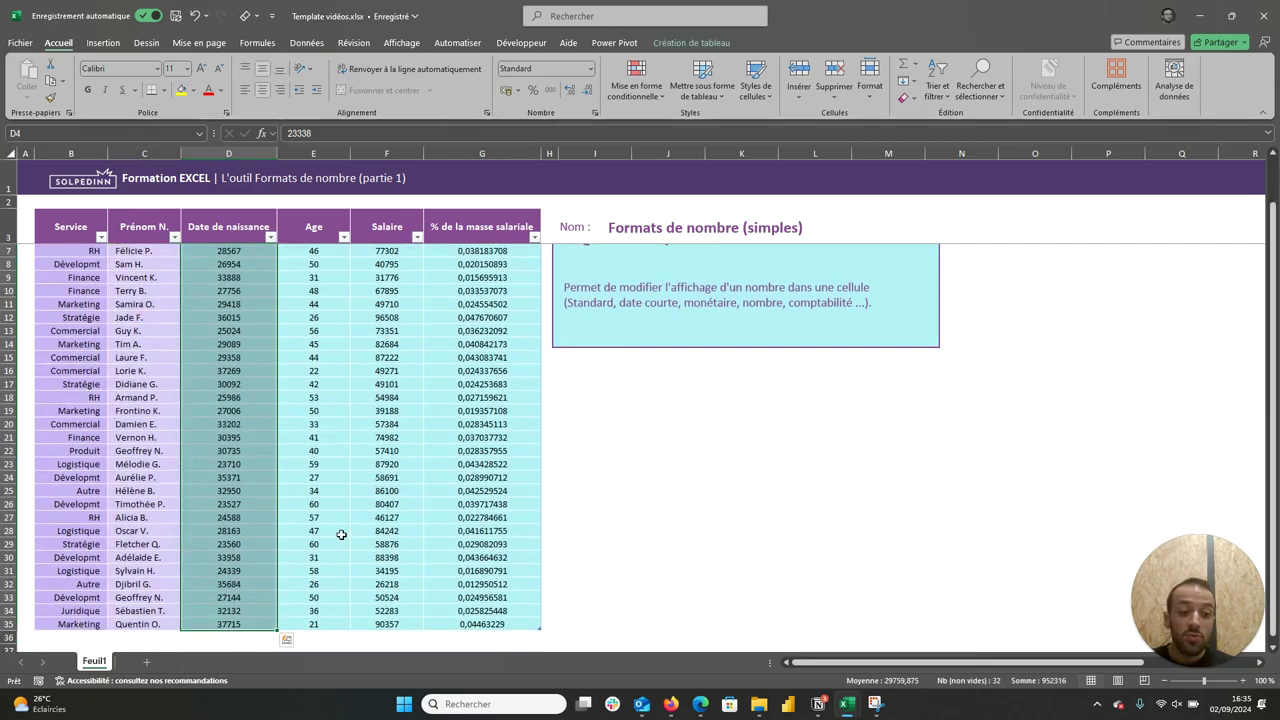
scroll(341, 535, up, 1)
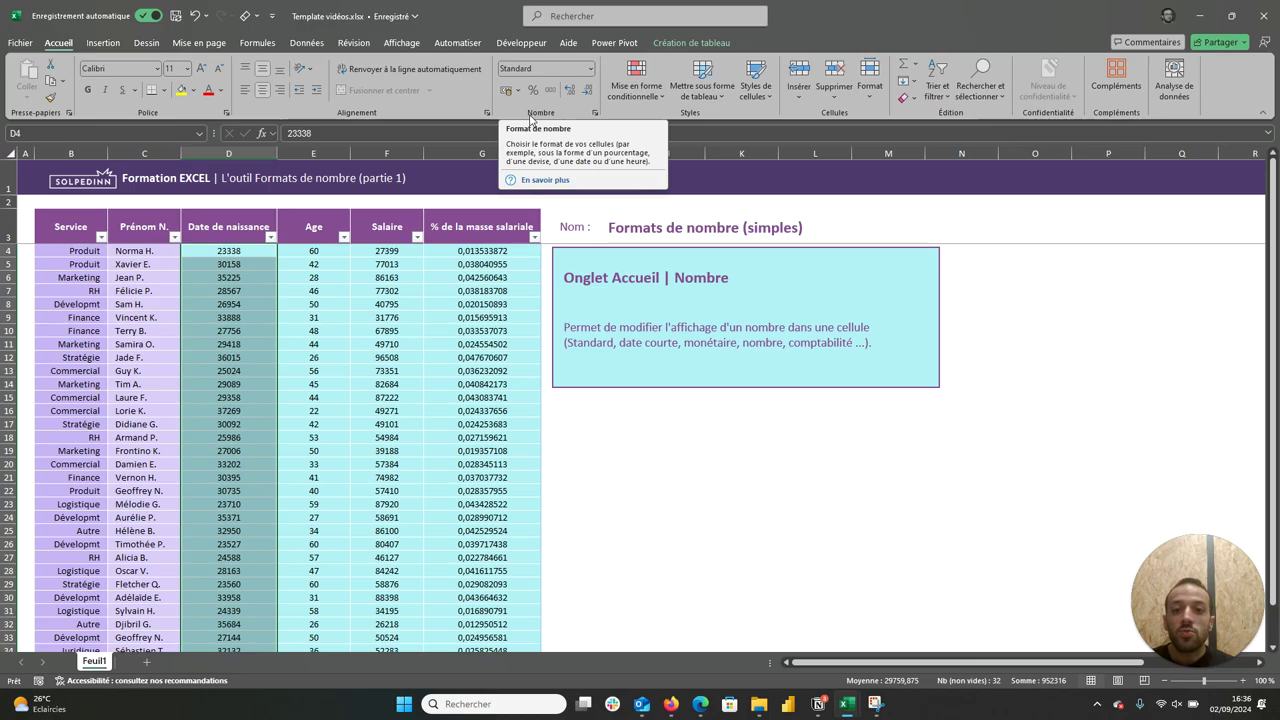
click(593, 71)
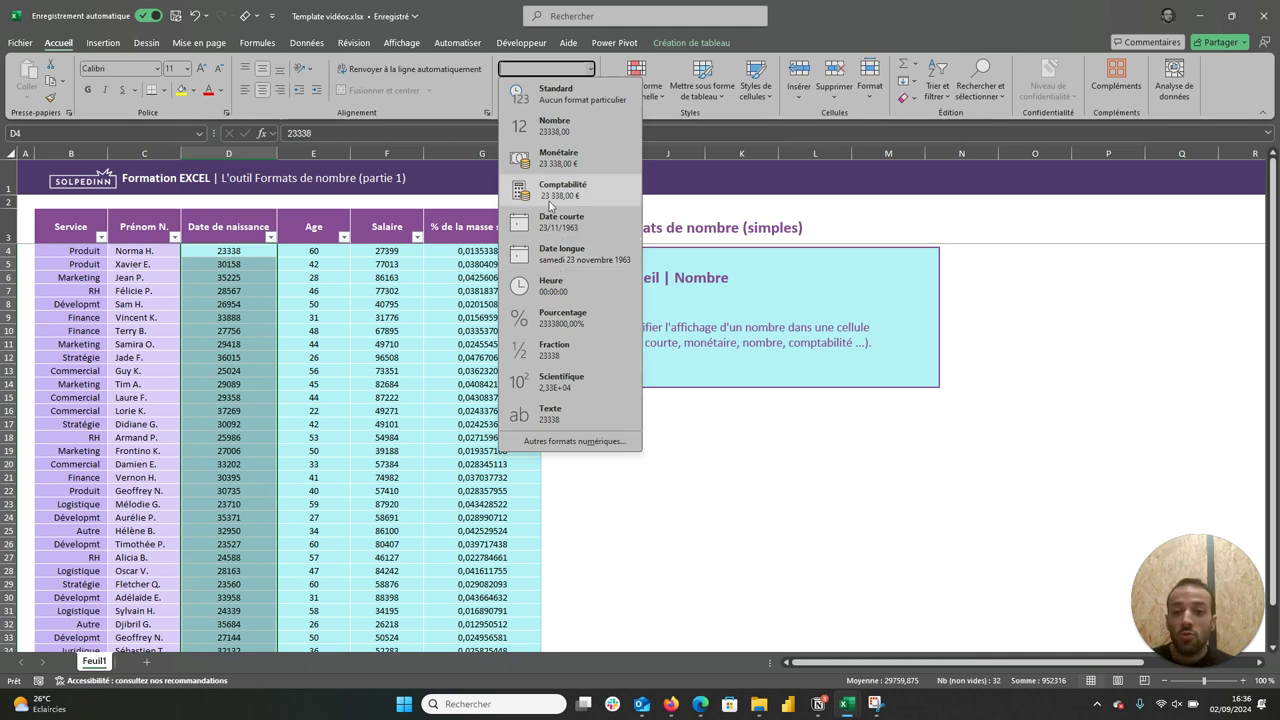
Apply Date courte so the birth dates read like 23/11/1963, then select the Age values
click(557, 237)
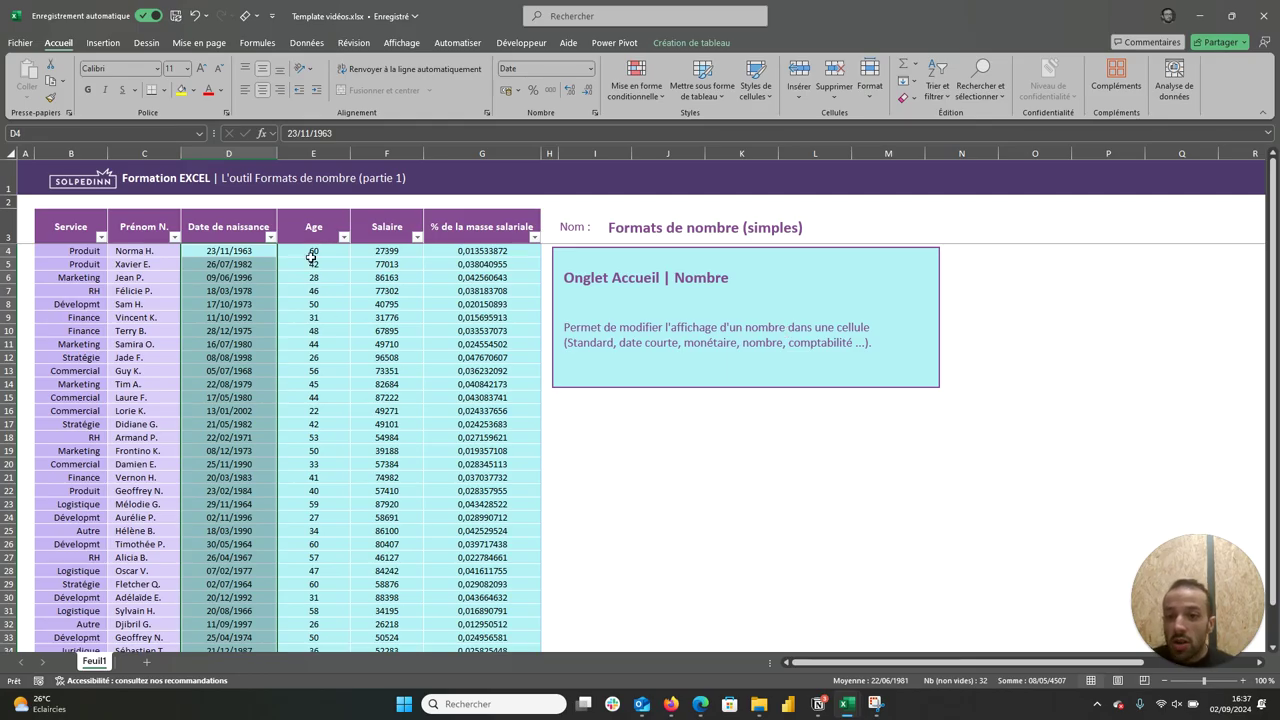
mouse_move(313, 251)
mouse_down()
mouse_move(282, 657)
mouse_move(284, 625)
mouse_up()
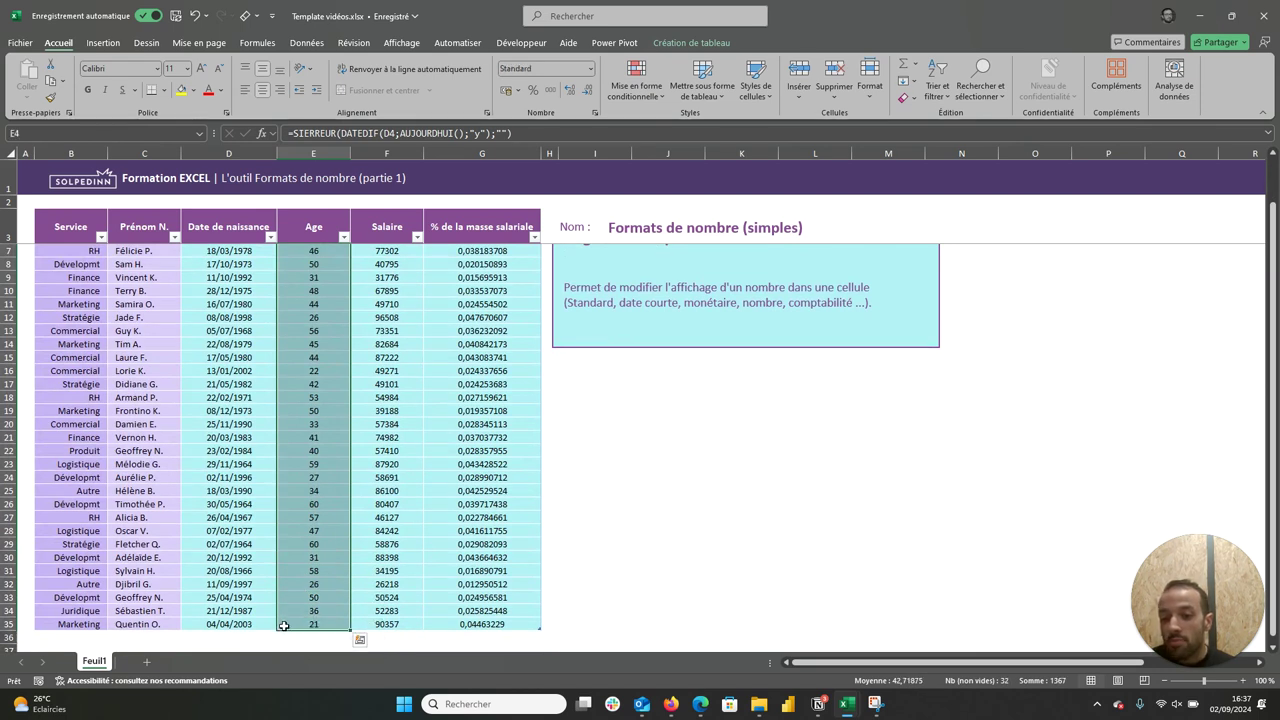
scroll(357, 486, up, 2)
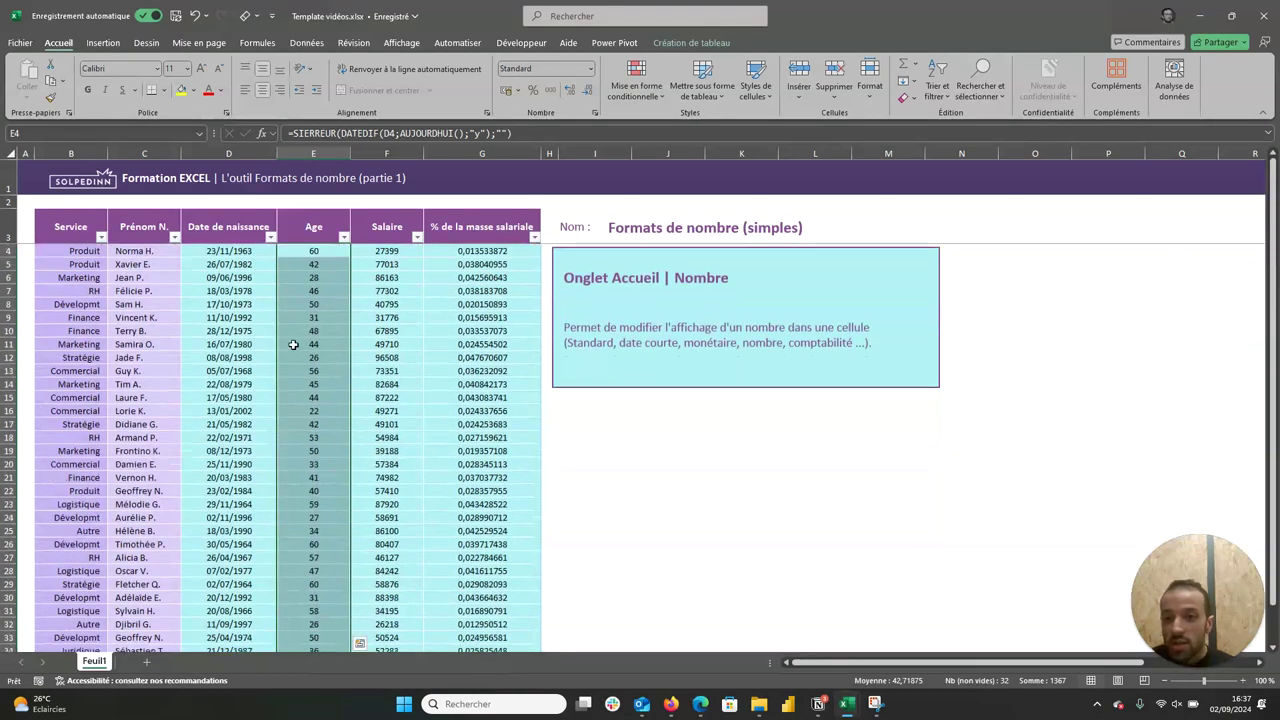
click(213, 256)
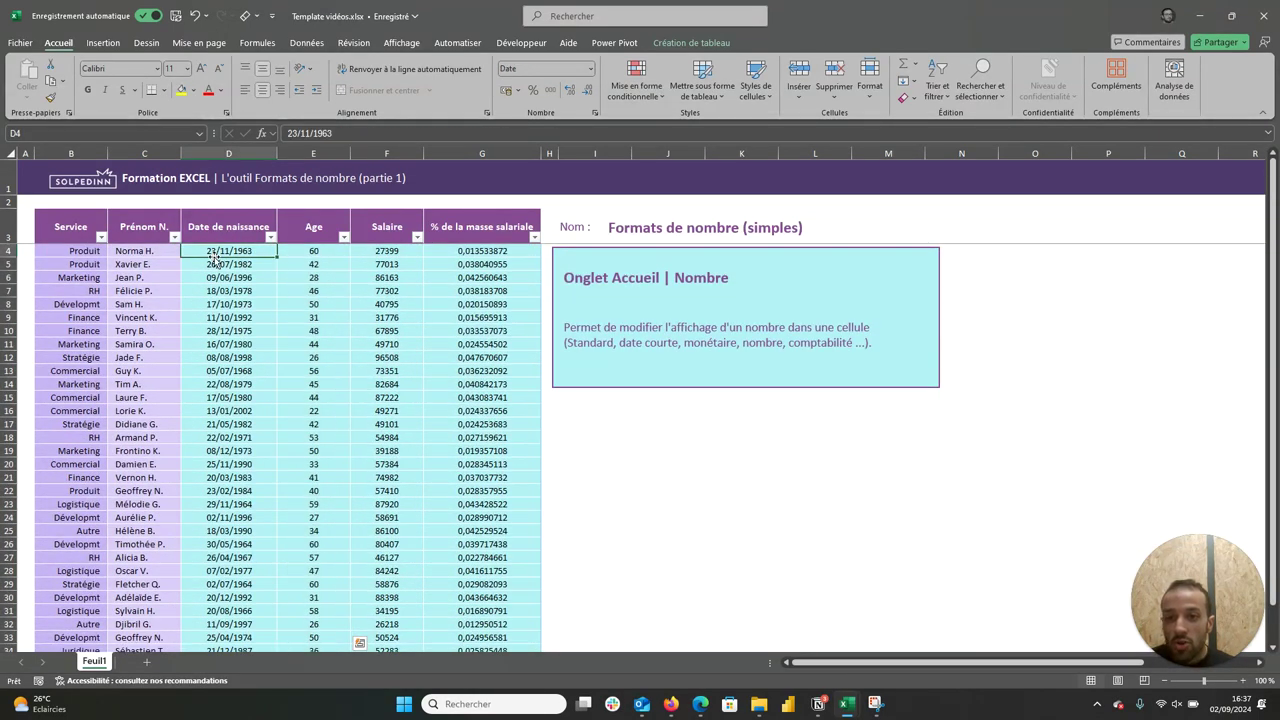
click(305, 253)
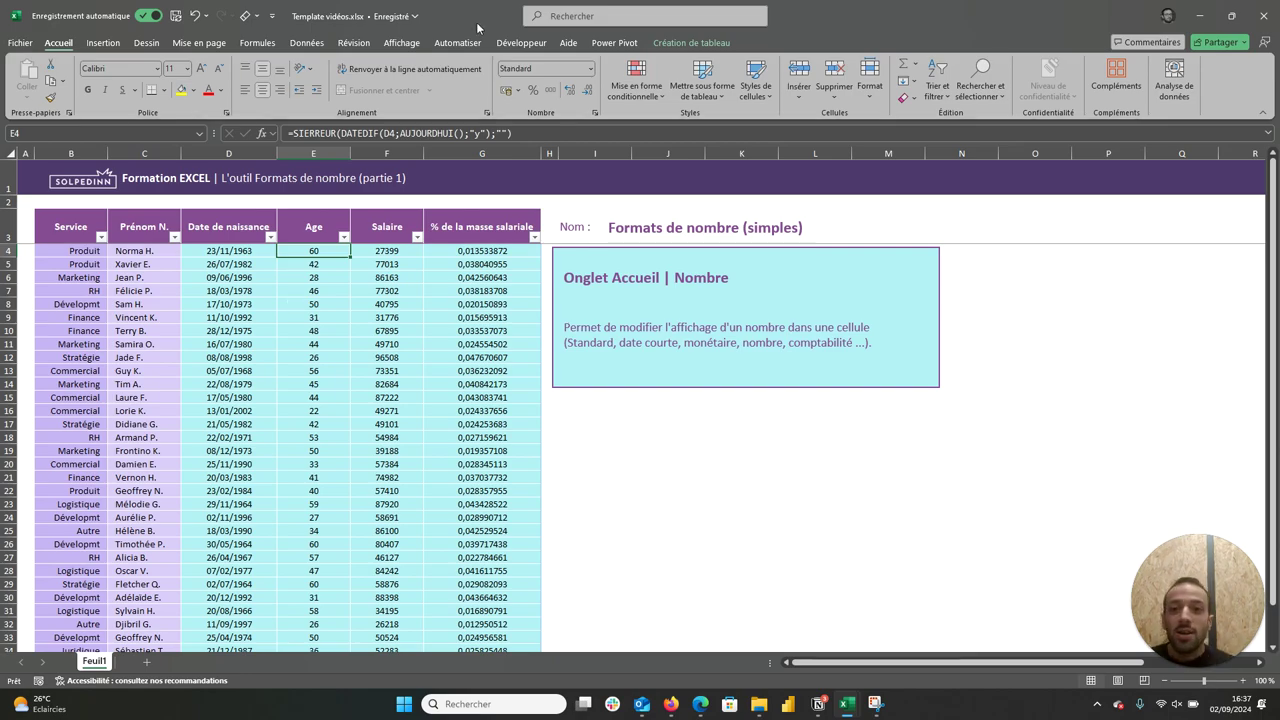
click(590, 68)
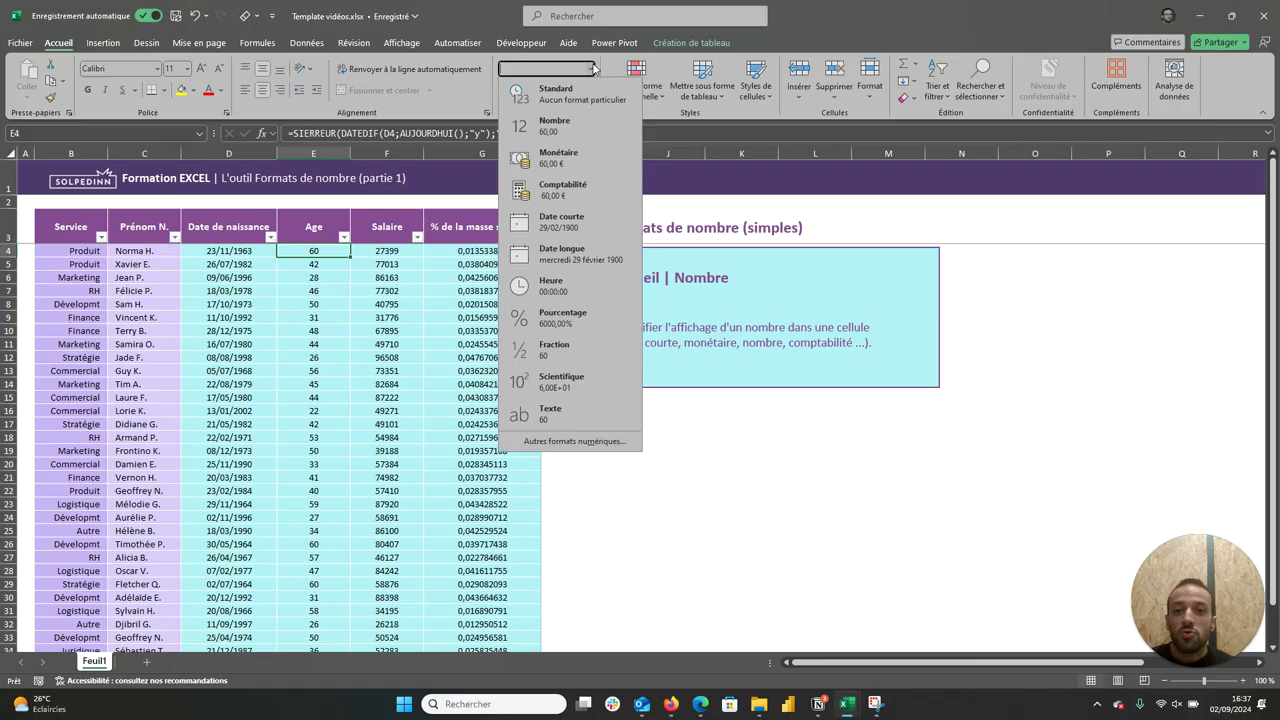
click(538, 222)
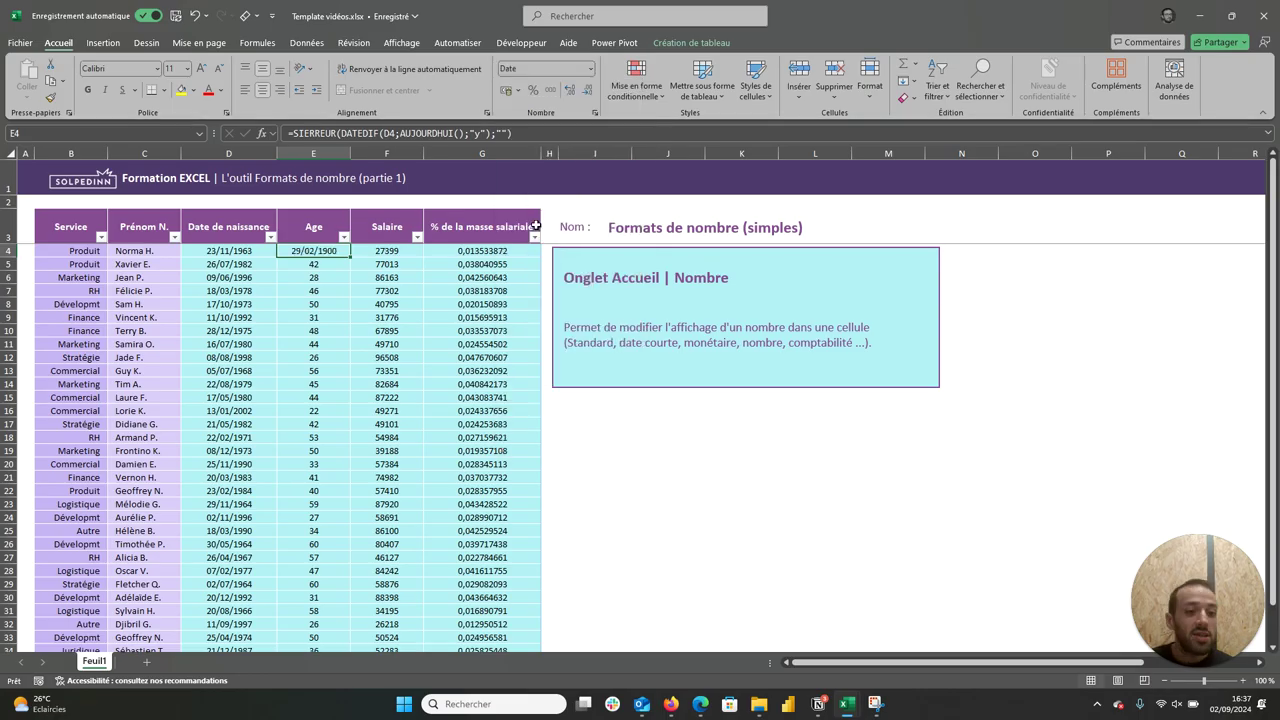
click(591, 68)
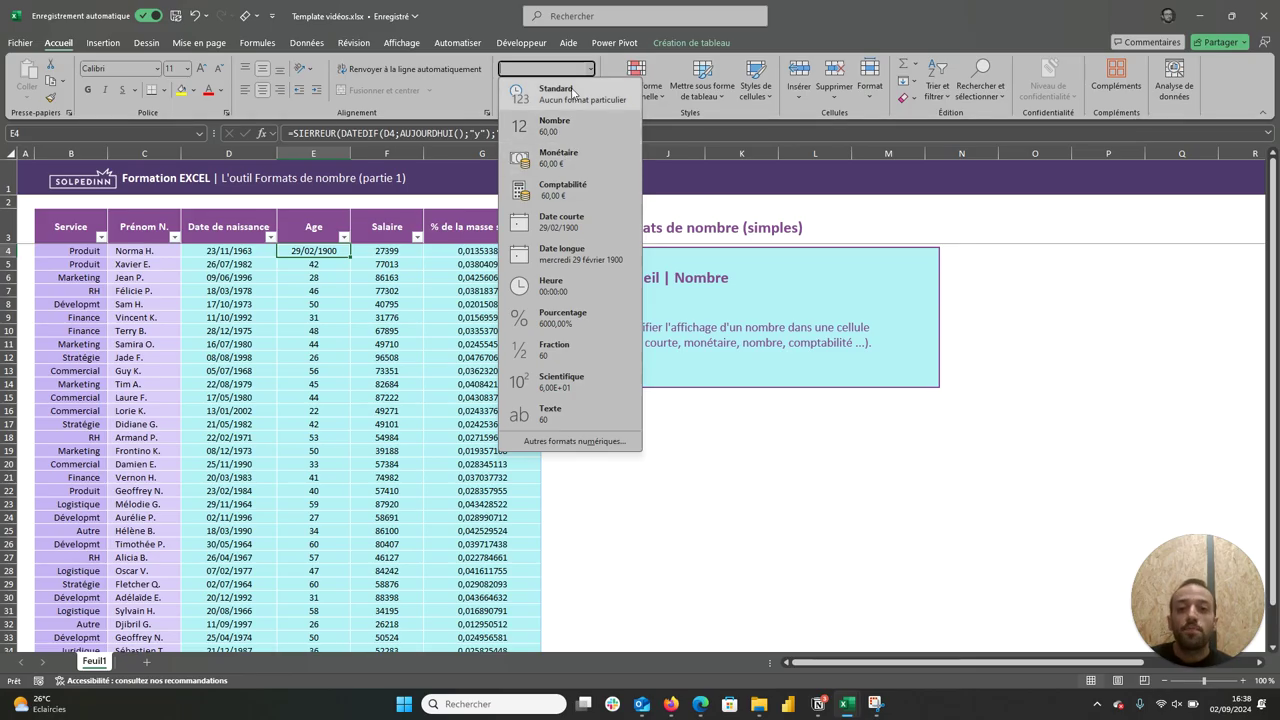
click(575, 96)
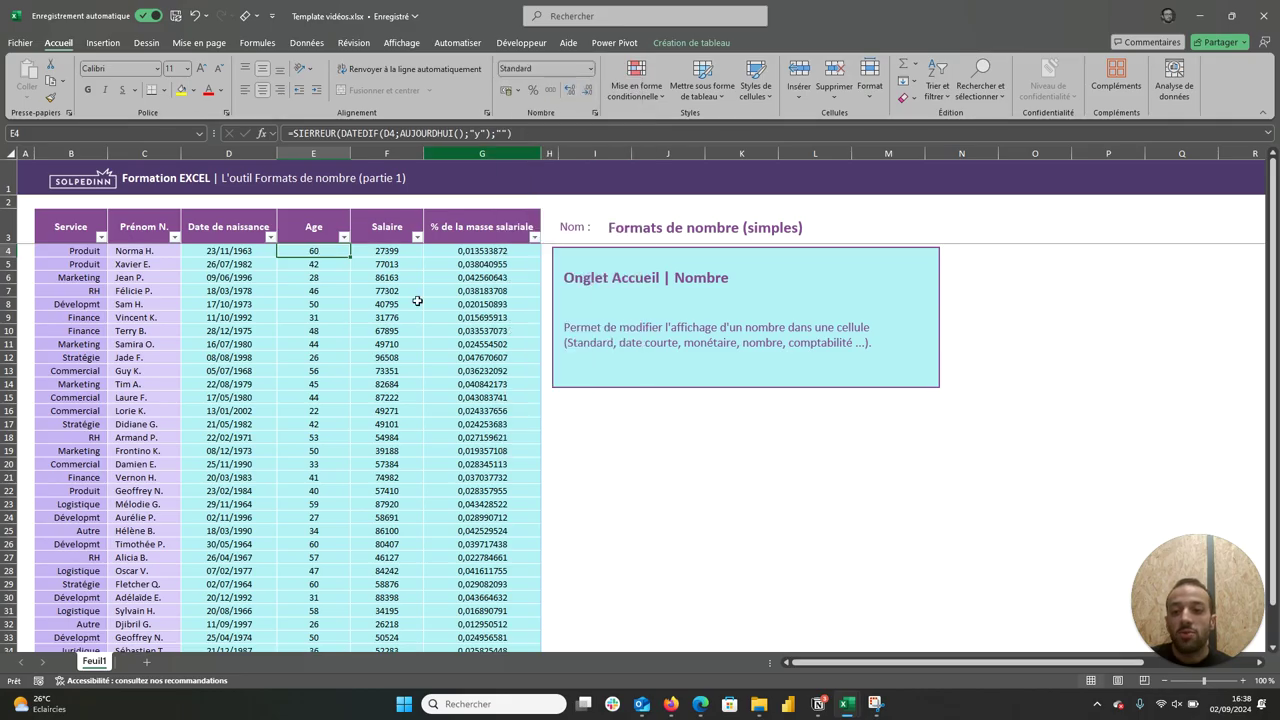
click(394, 254)
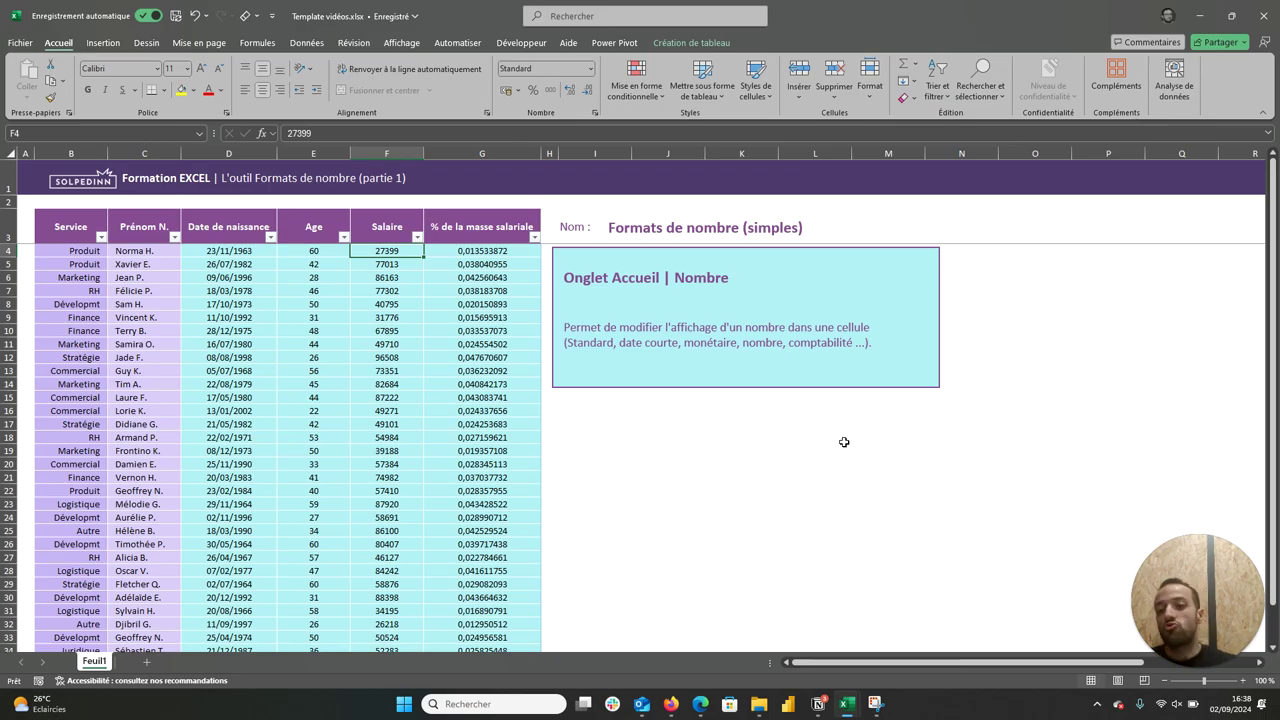
Format the whole Salaire column as euro currency rather than accounting format
key(ctrl+shift+Down)
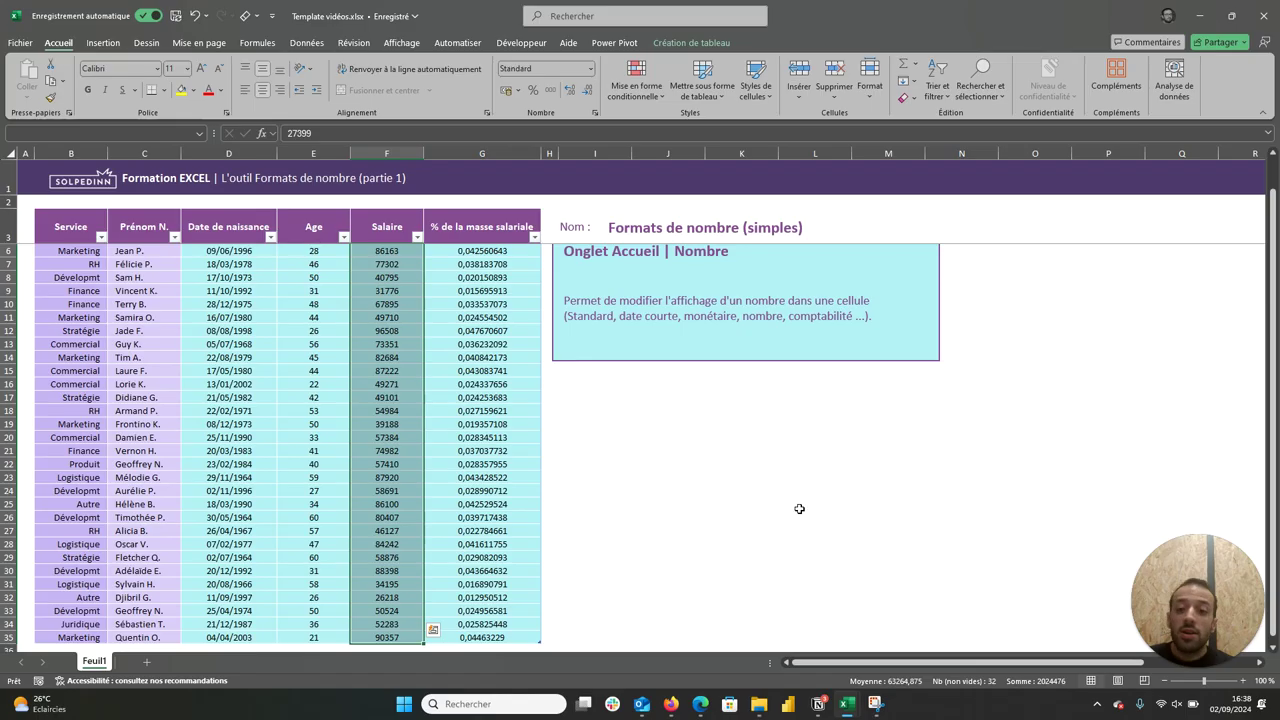
key(ctrl+BackSpace)
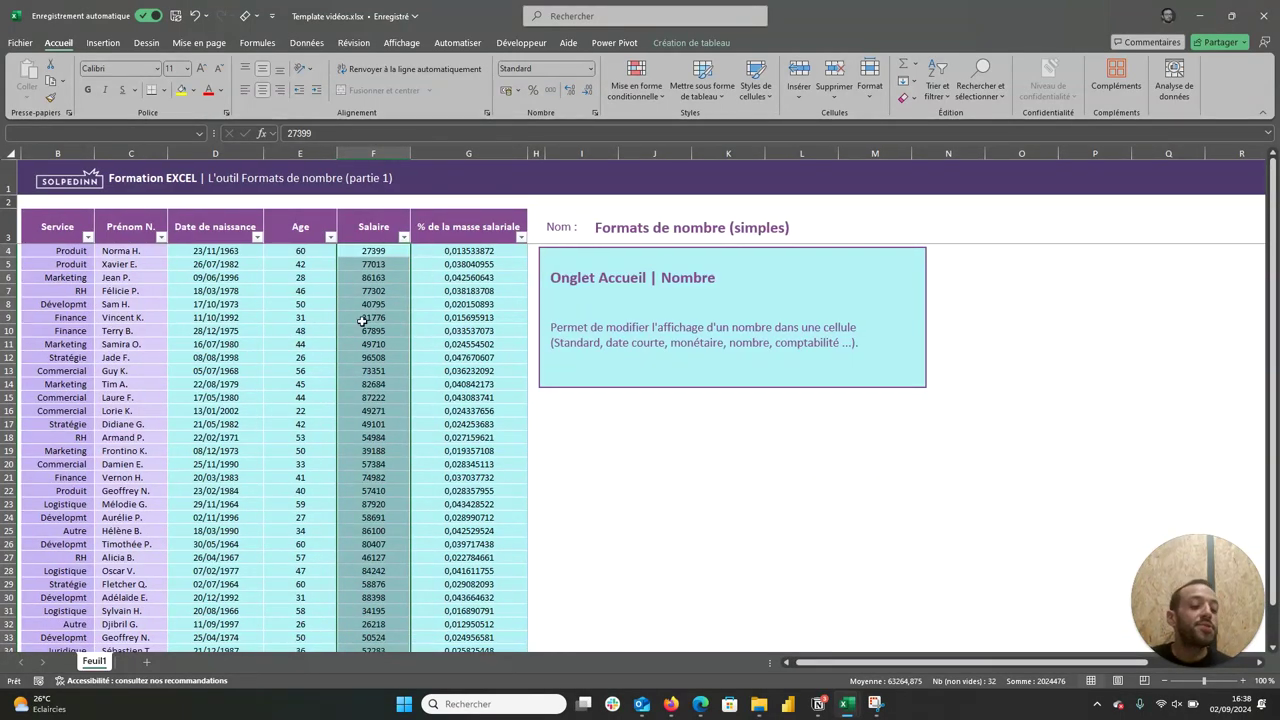
click(593, 70)
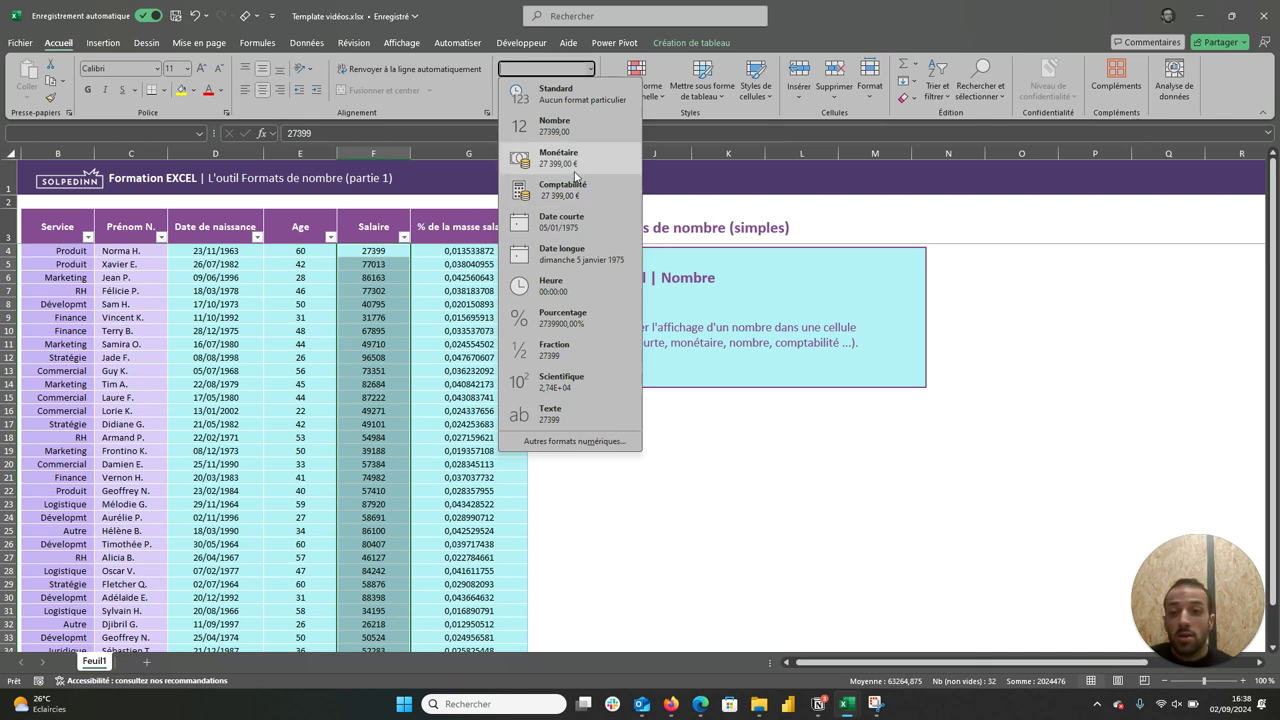
click(574, 170)
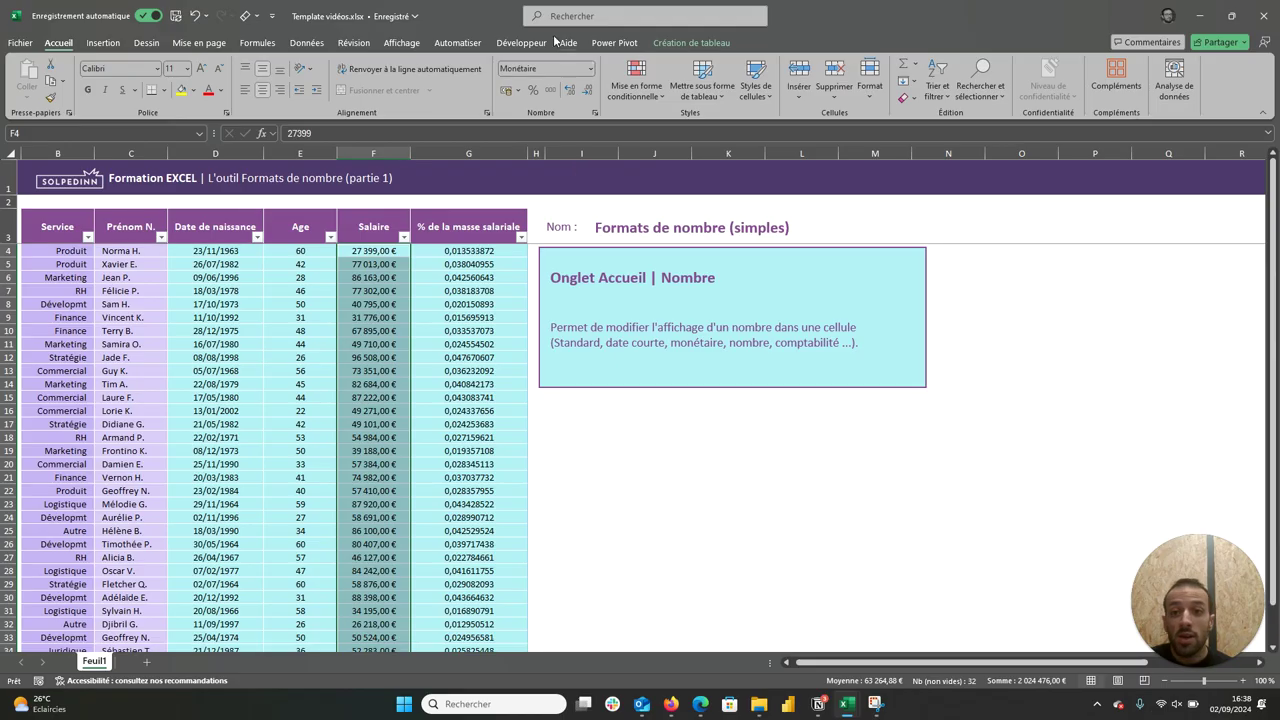
click(592, 70)
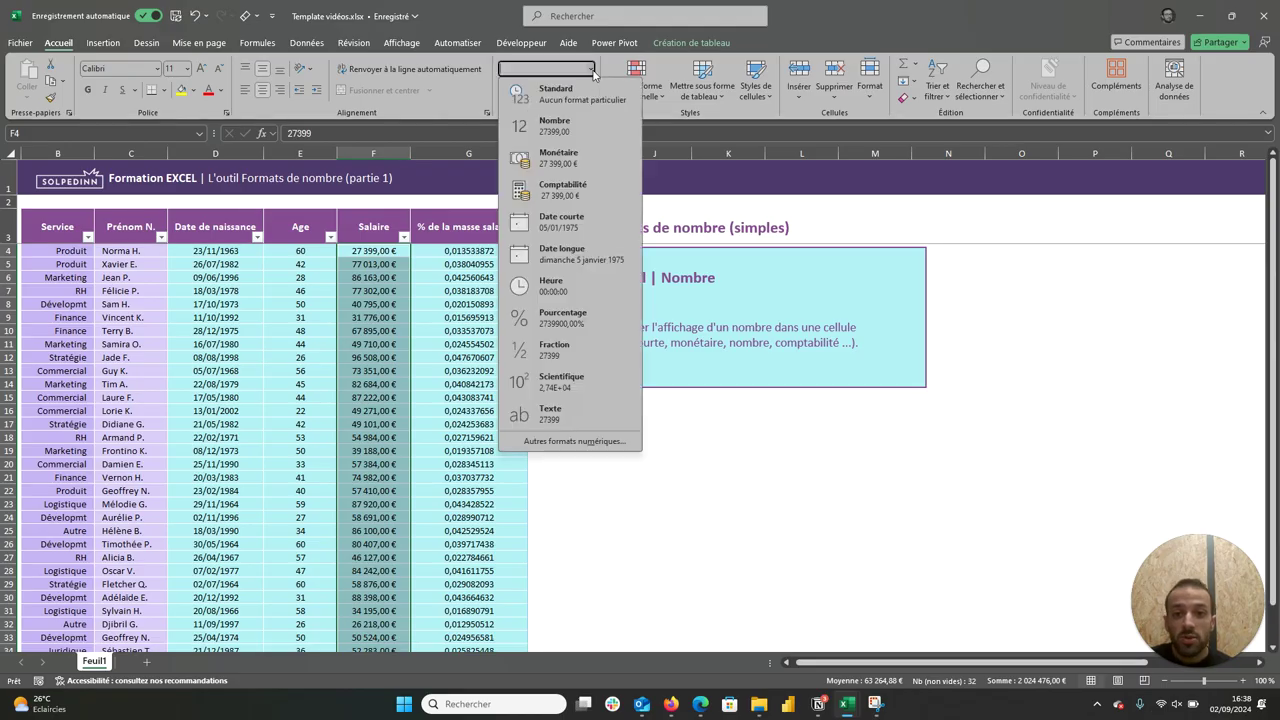
click(573, 181)
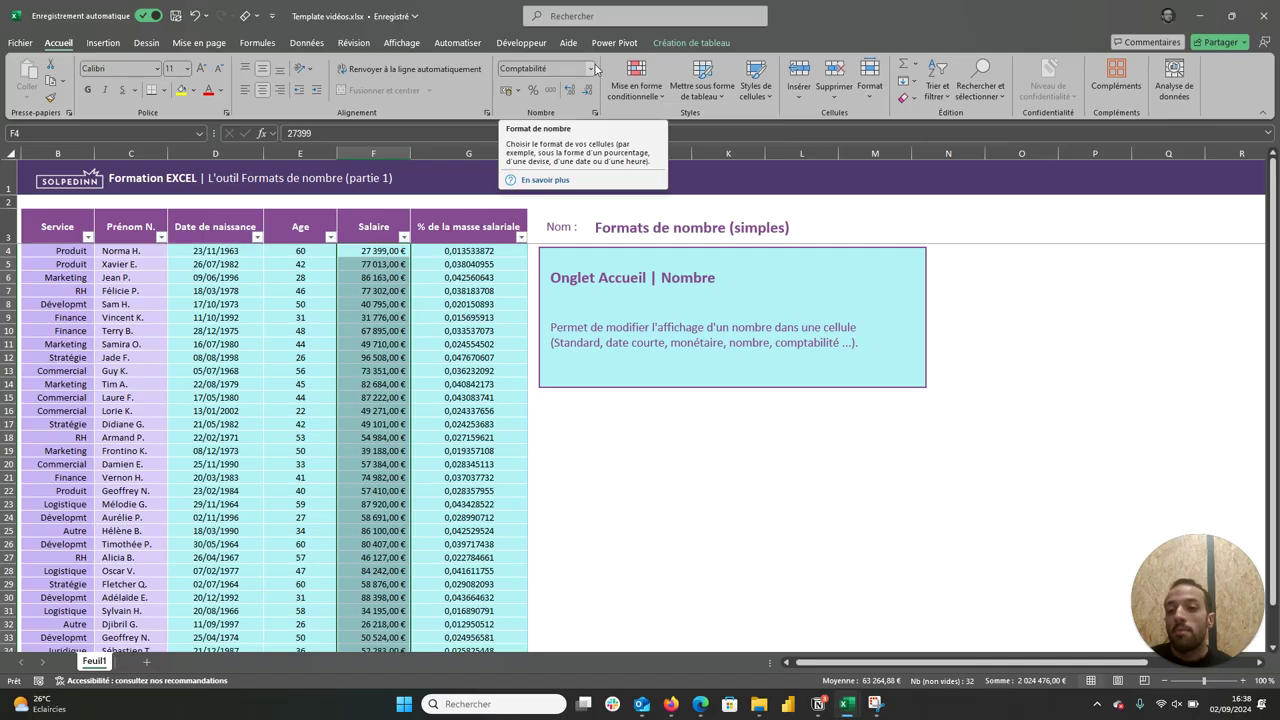
click(592, 68)
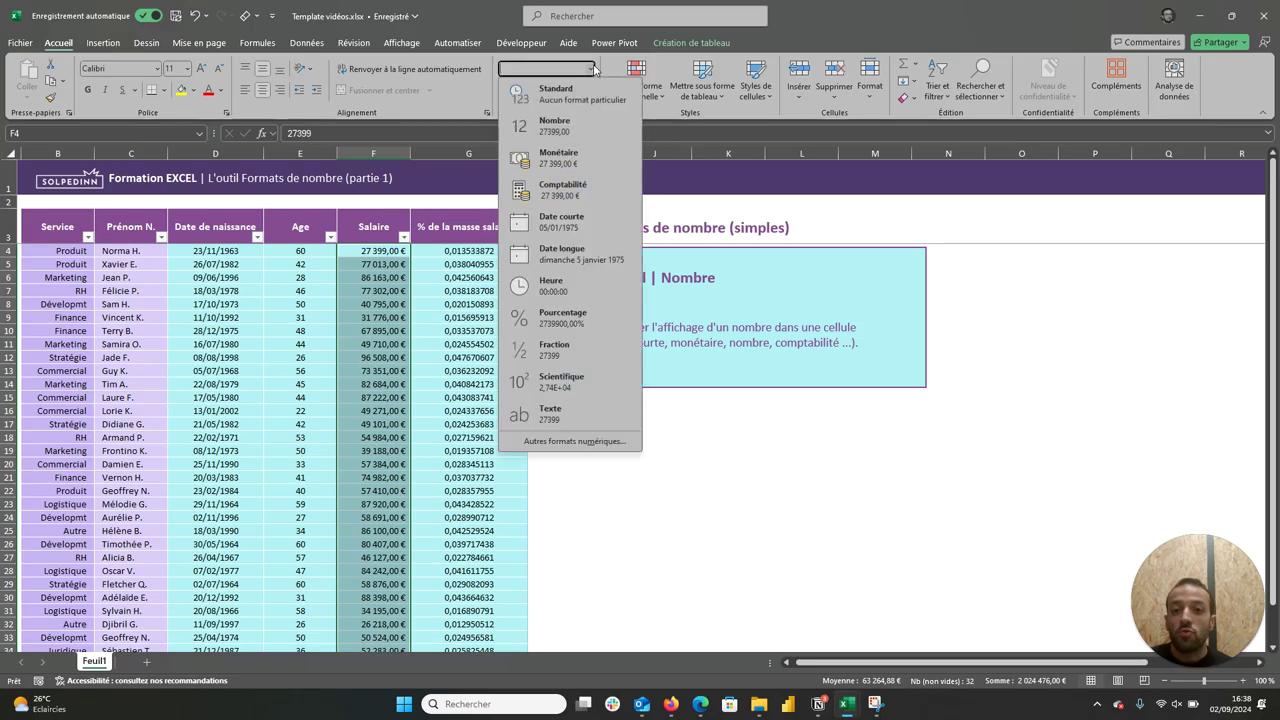
click(566, 163)
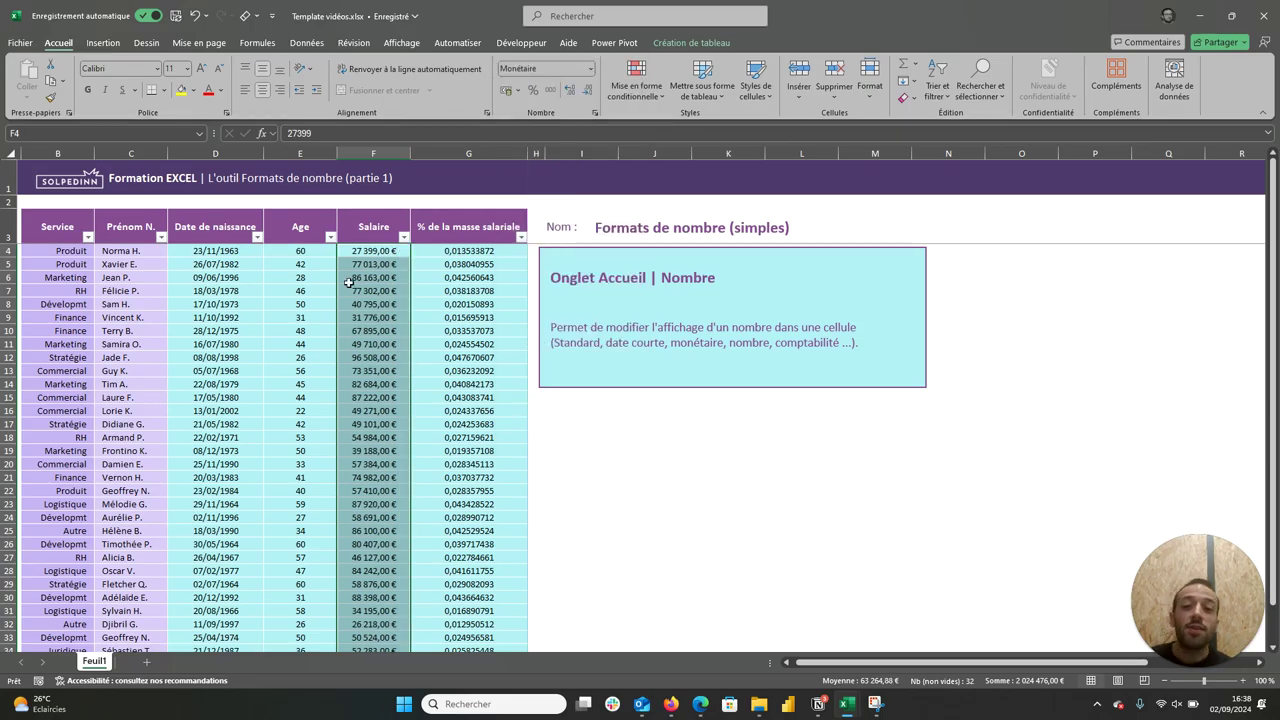
Remove the decimals so salaries show as whole euros, like 27 399 €
scroll(355, 300, down, 6)
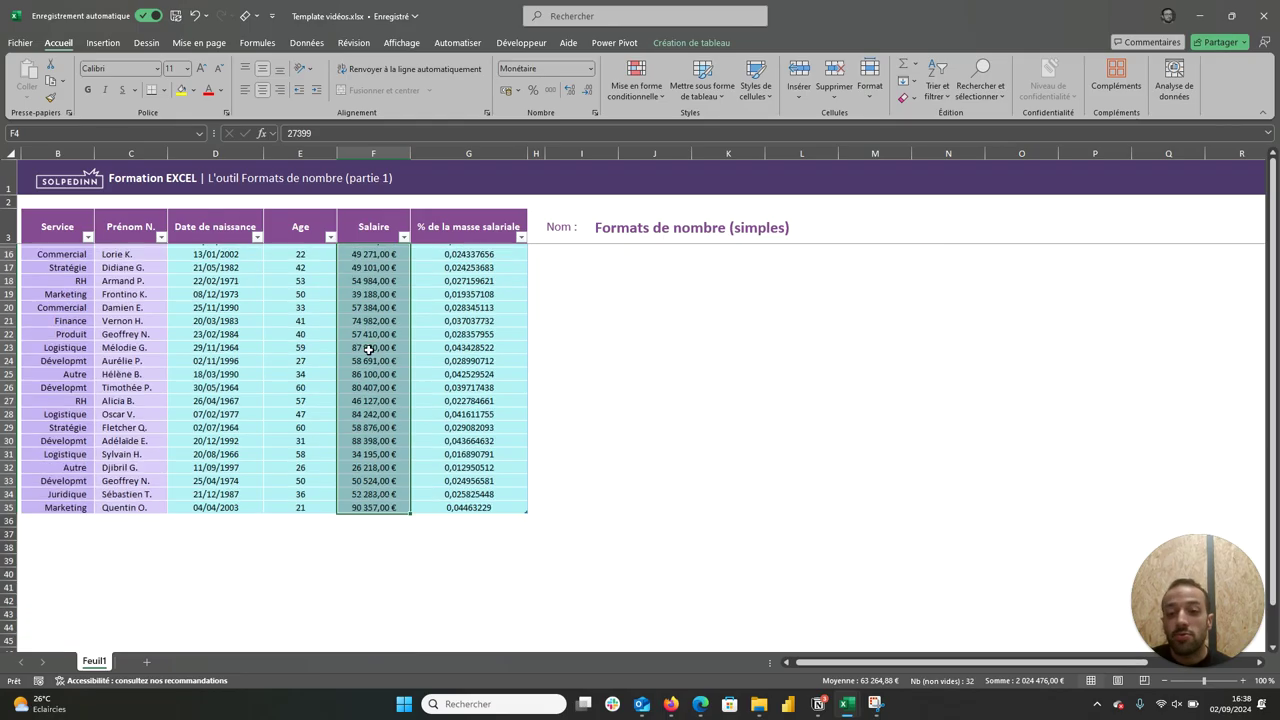
scroll(370, 335, up, 6)
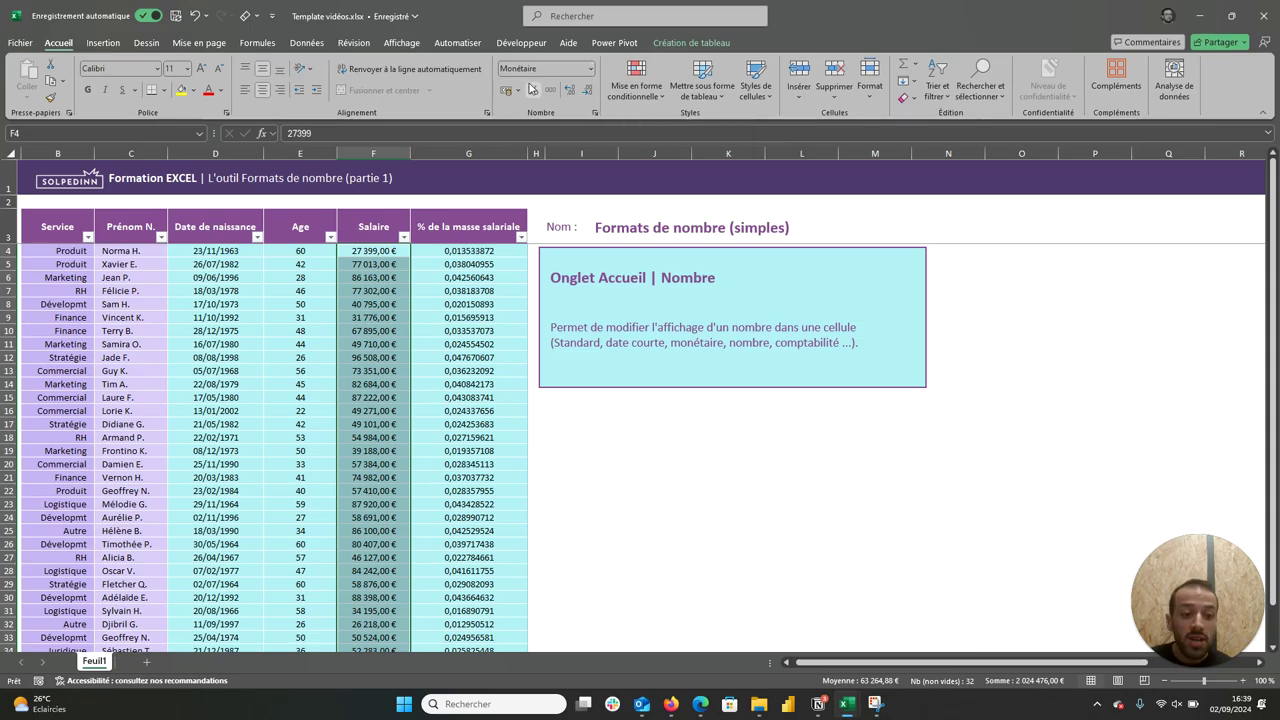
click(585, 94)
click(585, 94)
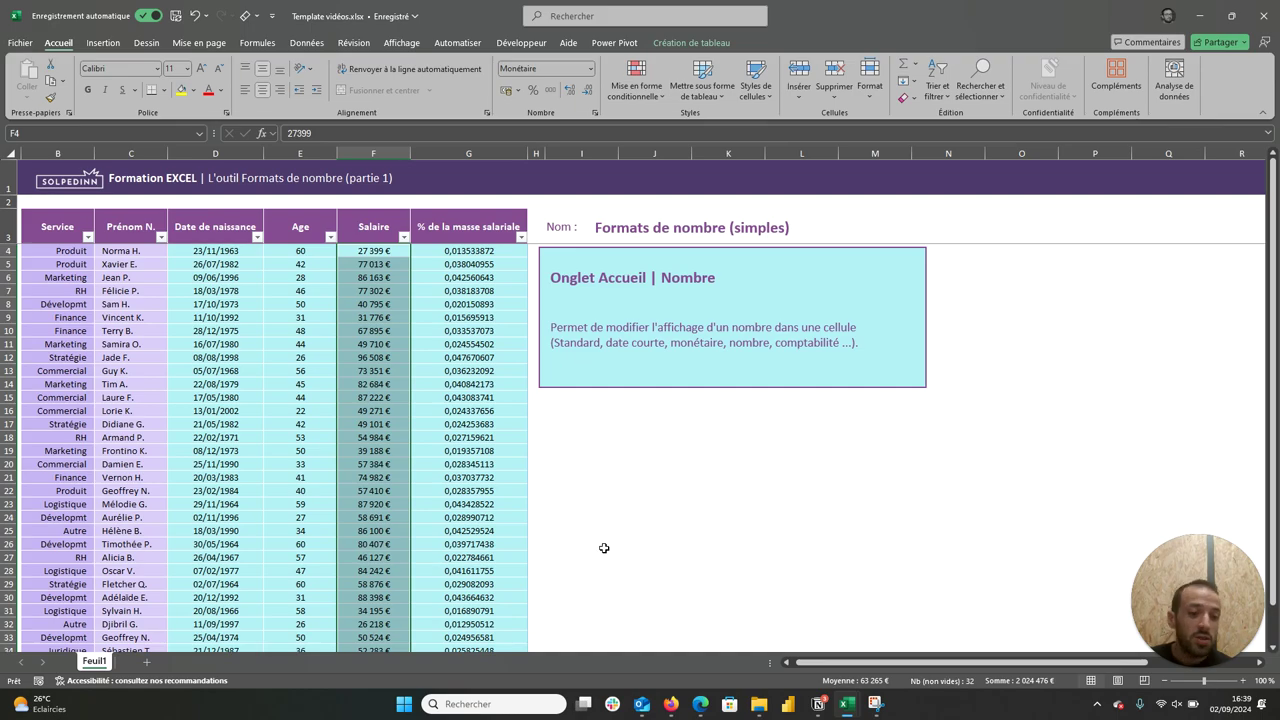
click(483, 254)
Select the salary-share cells G4:G35
drag(483, 254, 449, 604)
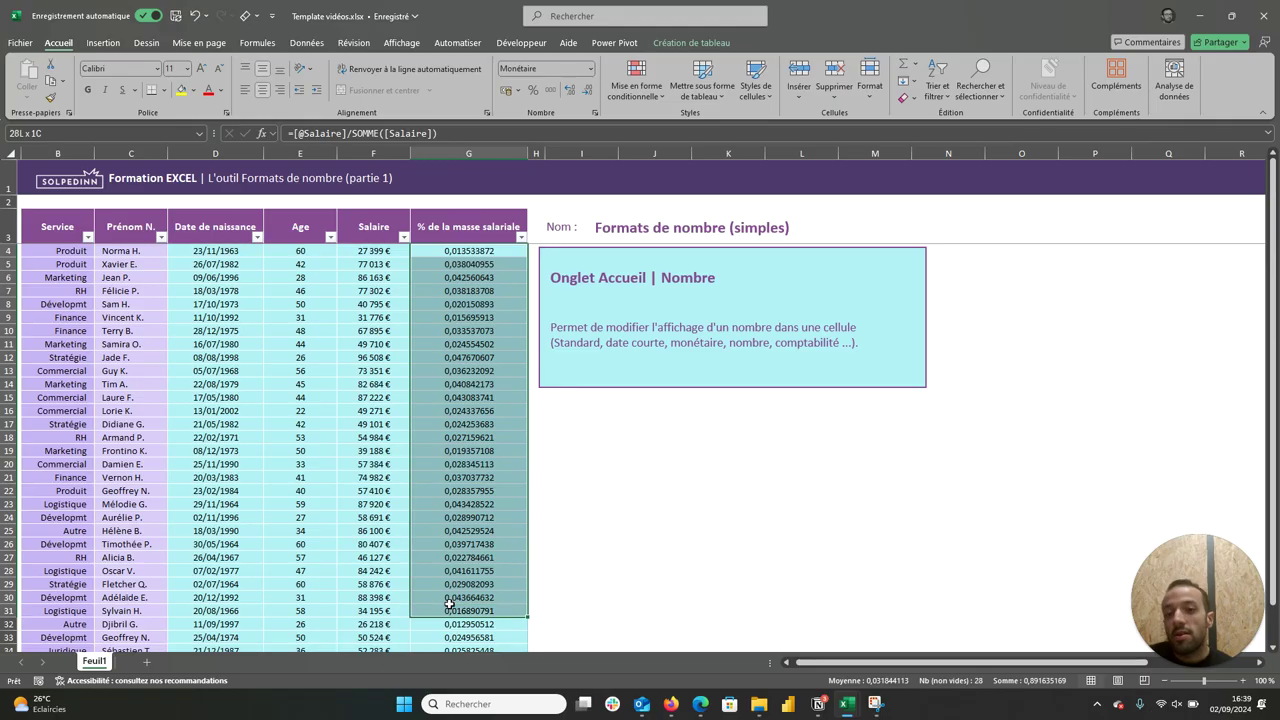
click(449, 608)
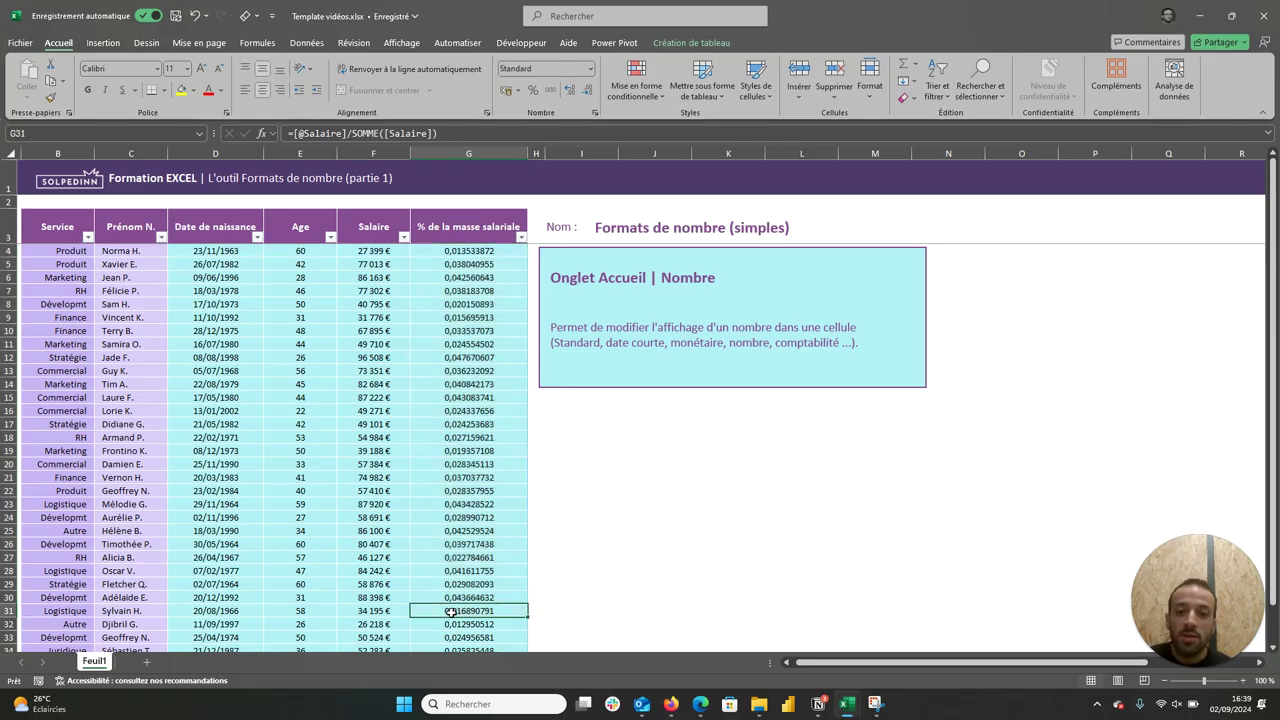
click(455, 250)
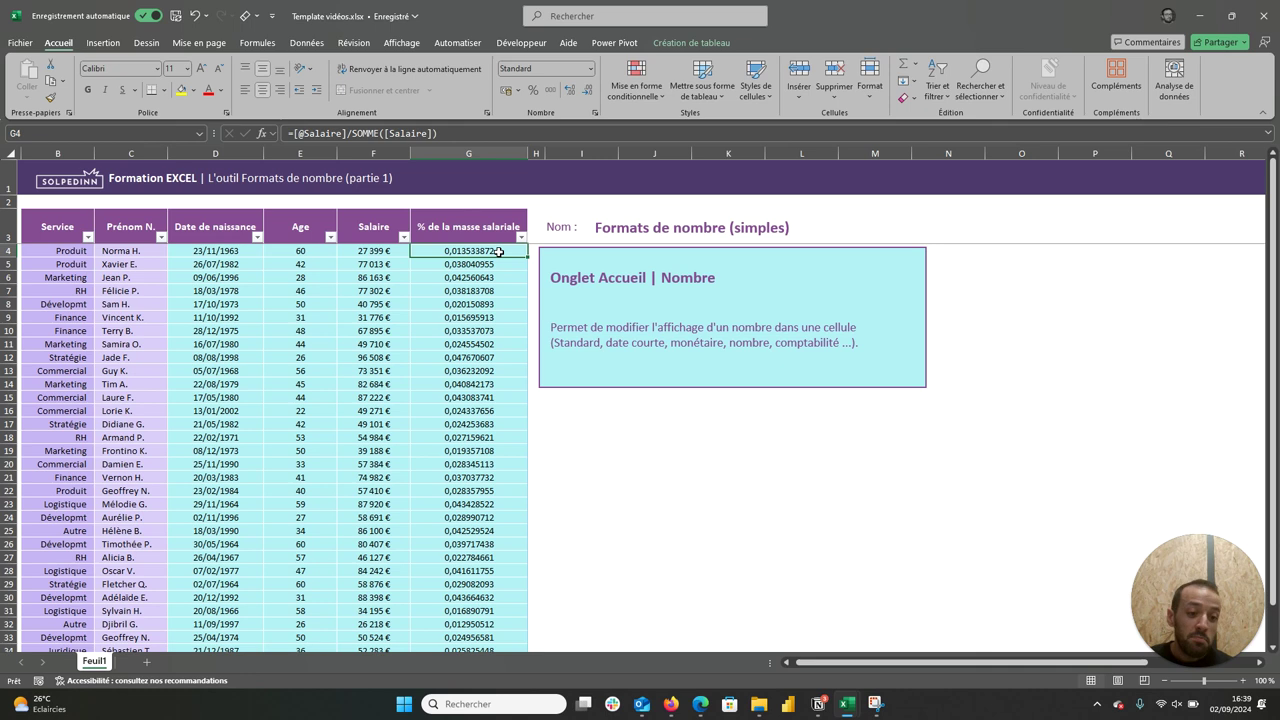
key(ctrl+shift+Down)
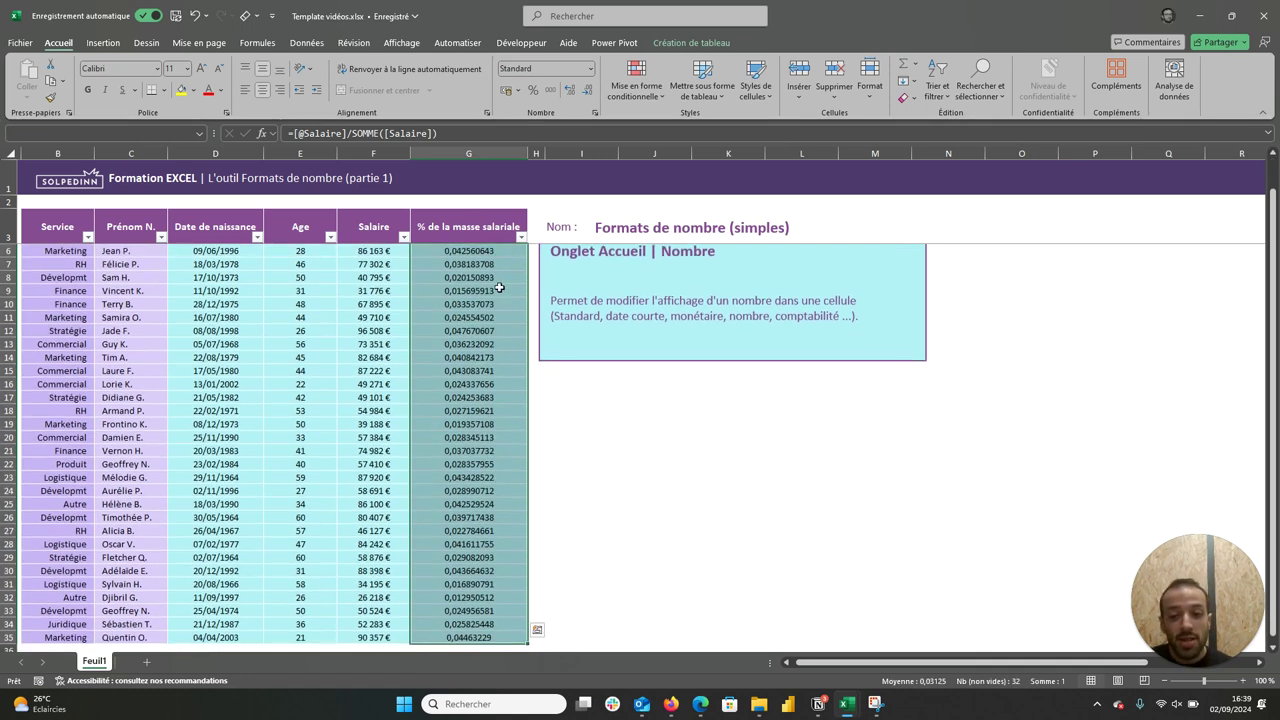
Format the salary shares as Pourcentage with two decimals, such as 1,35%
click(535, 92)
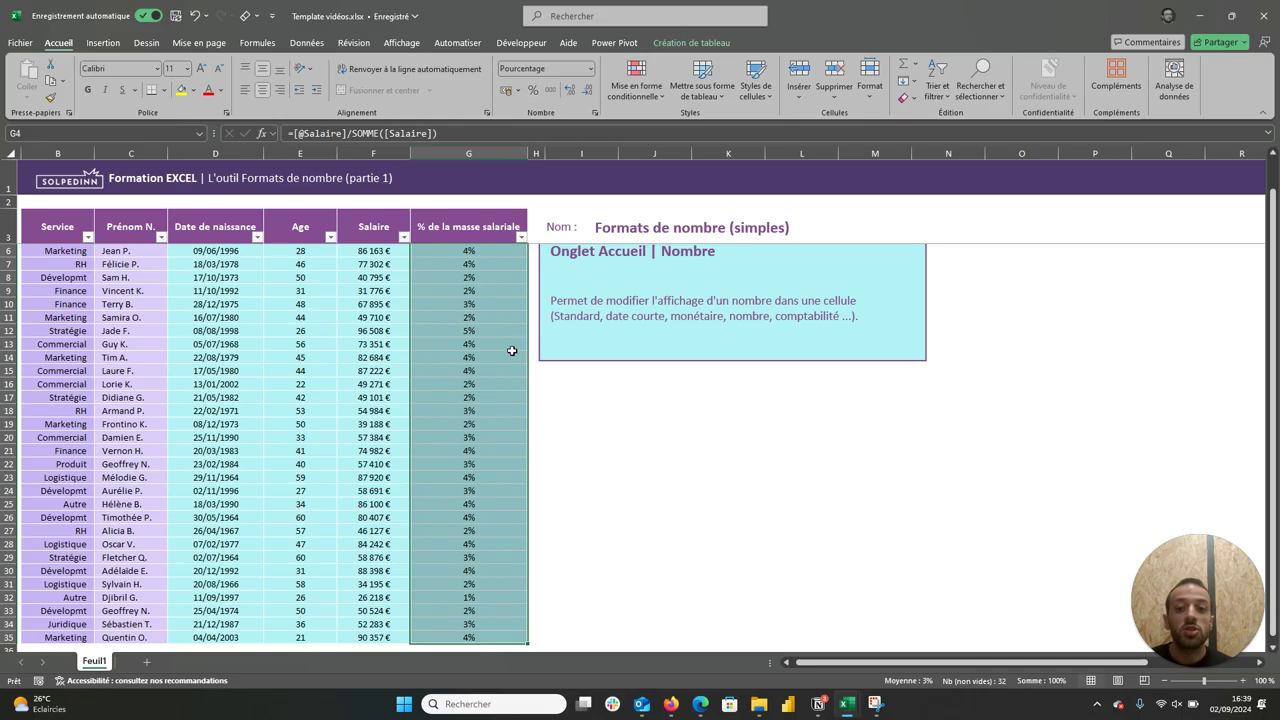
scroll(514, 360, up, 1)
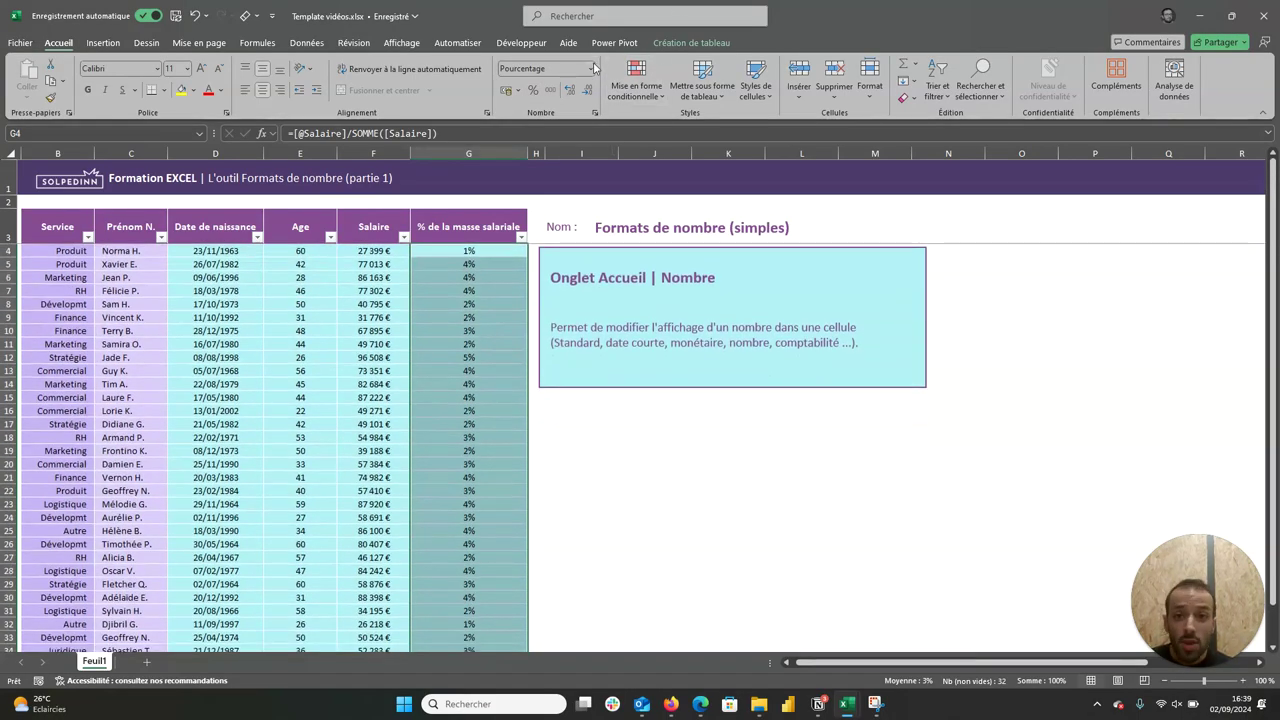
click(591, 68)
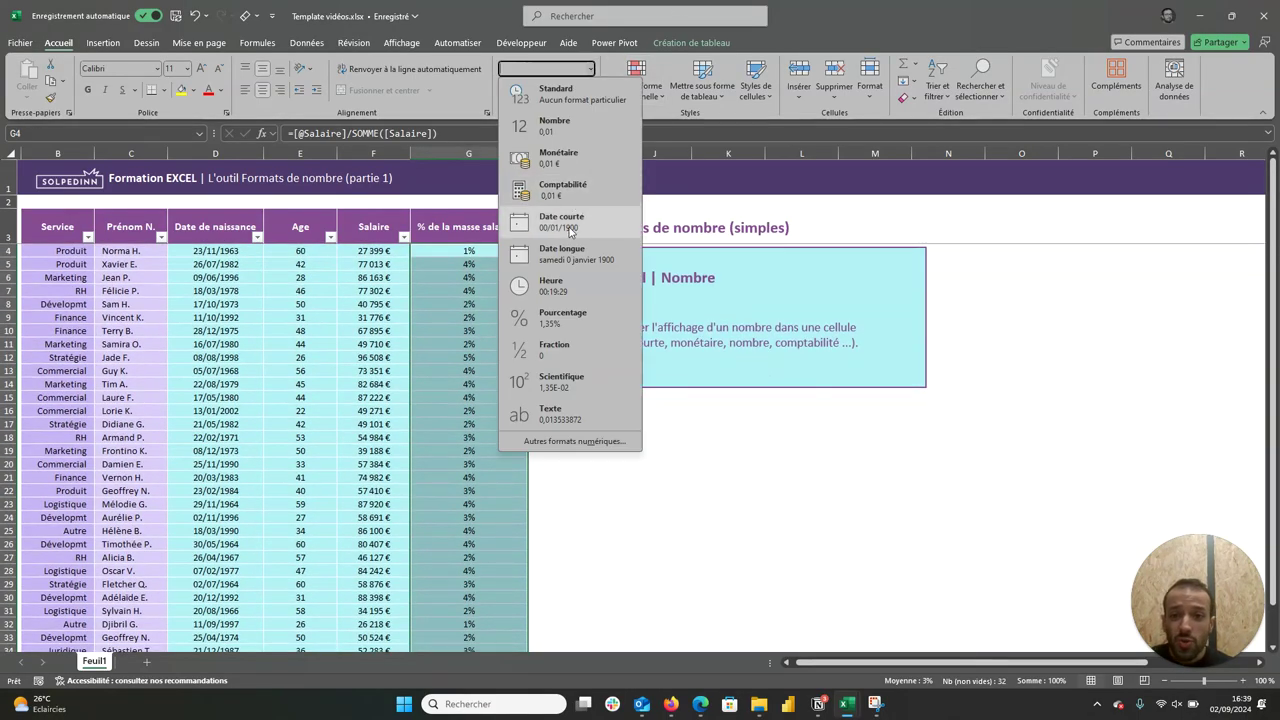
click(558, 320)
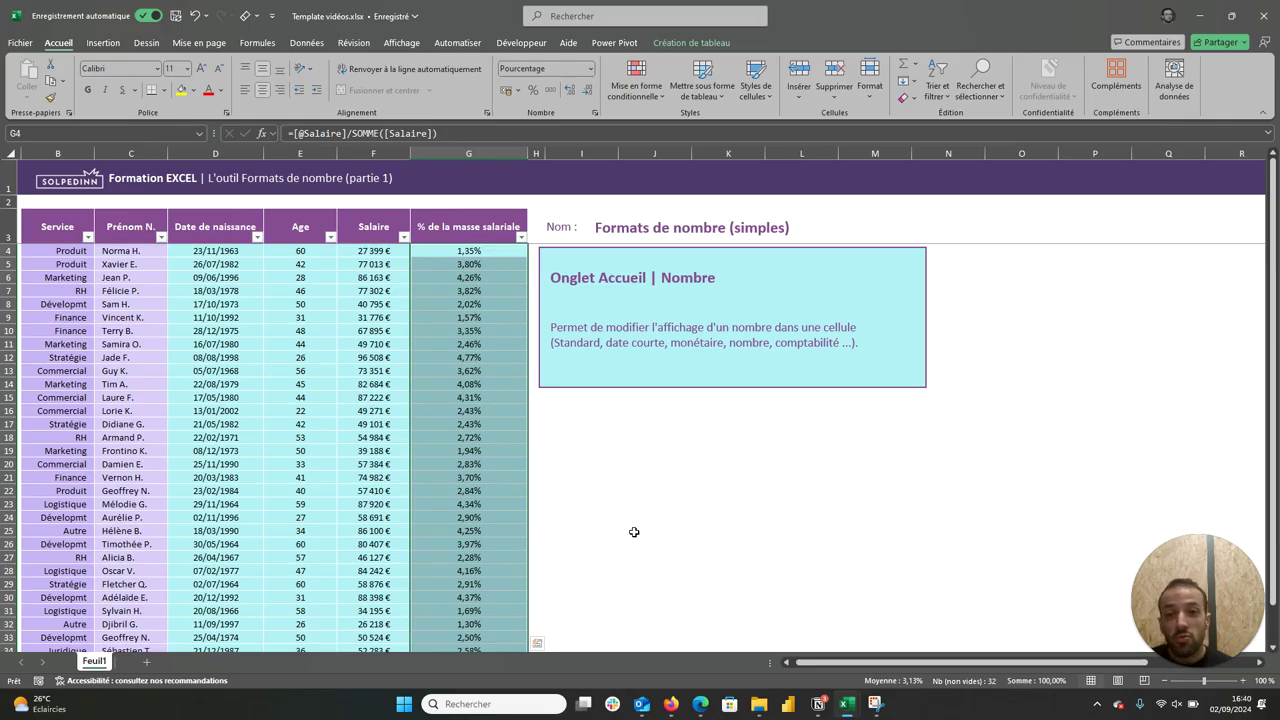
click(592, 68)
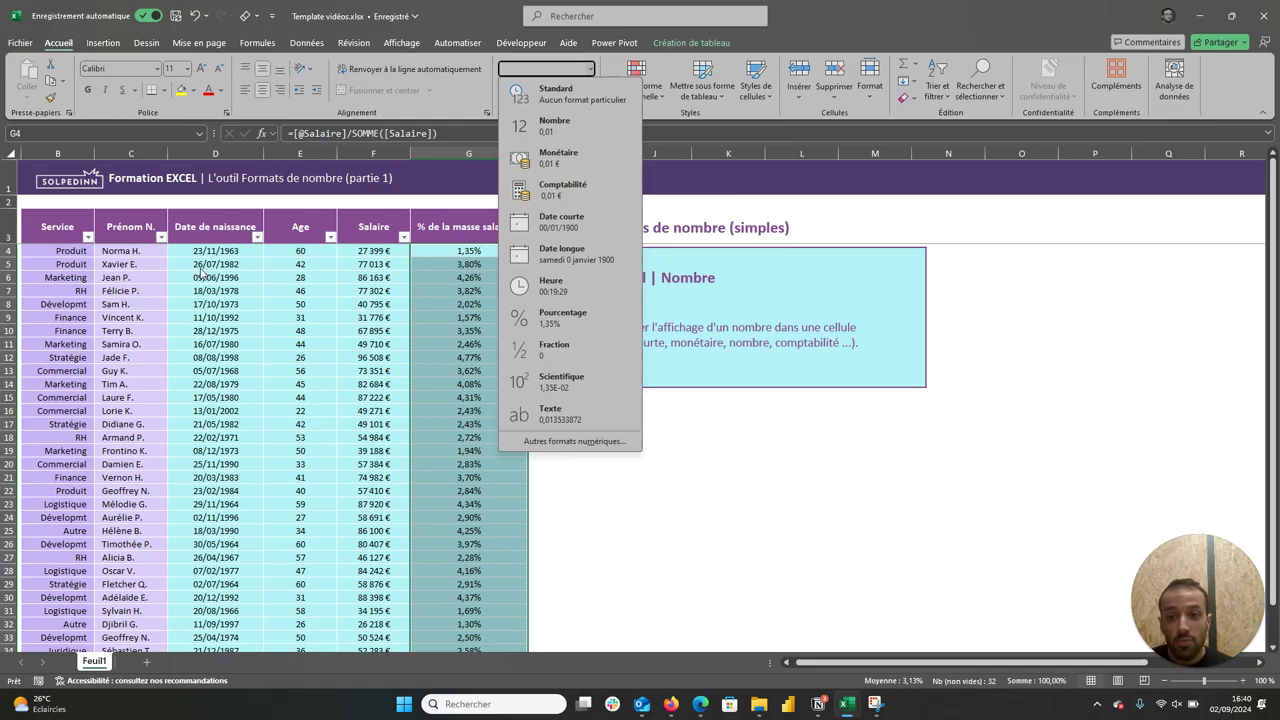
click(597, 312)
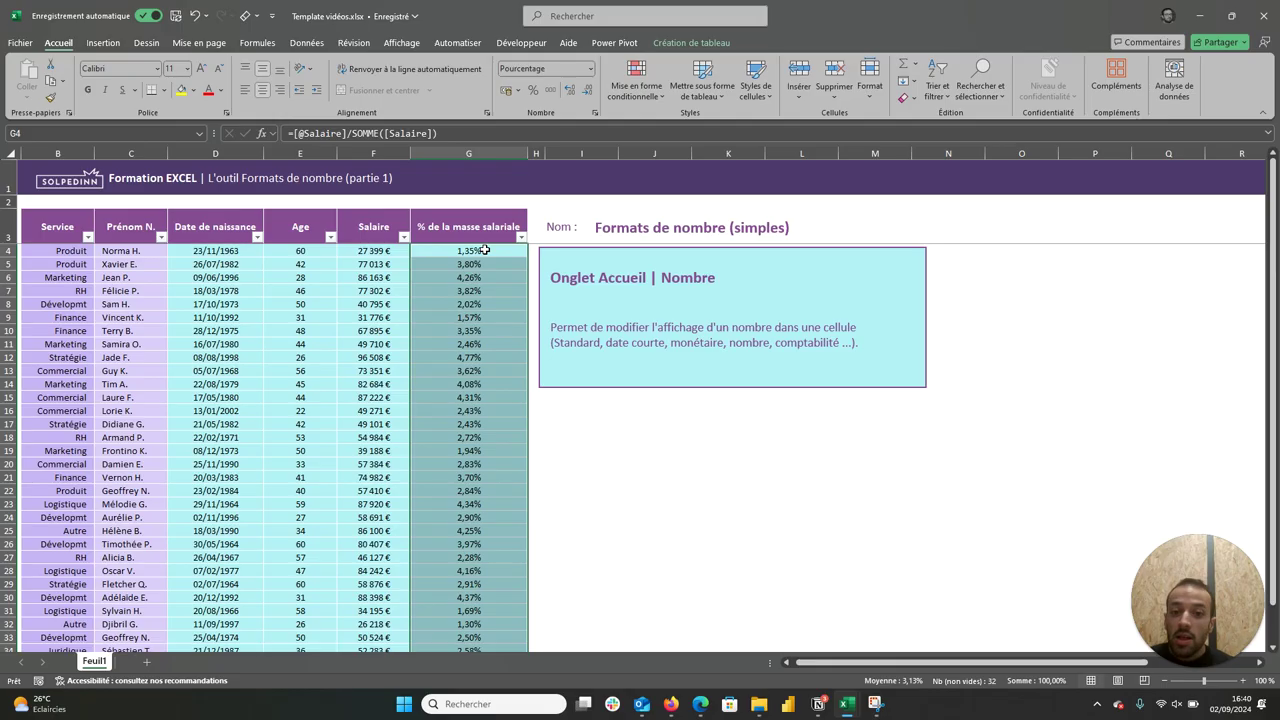
click(590, 70)
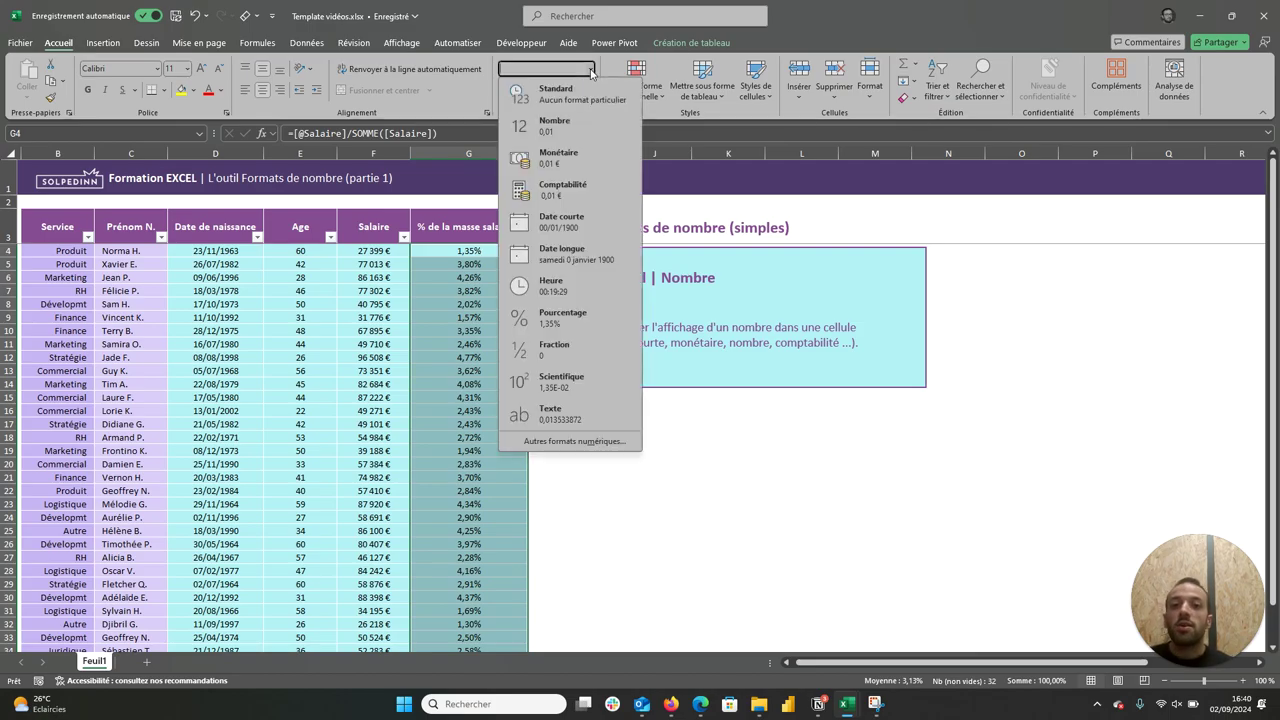
click(547, 442)
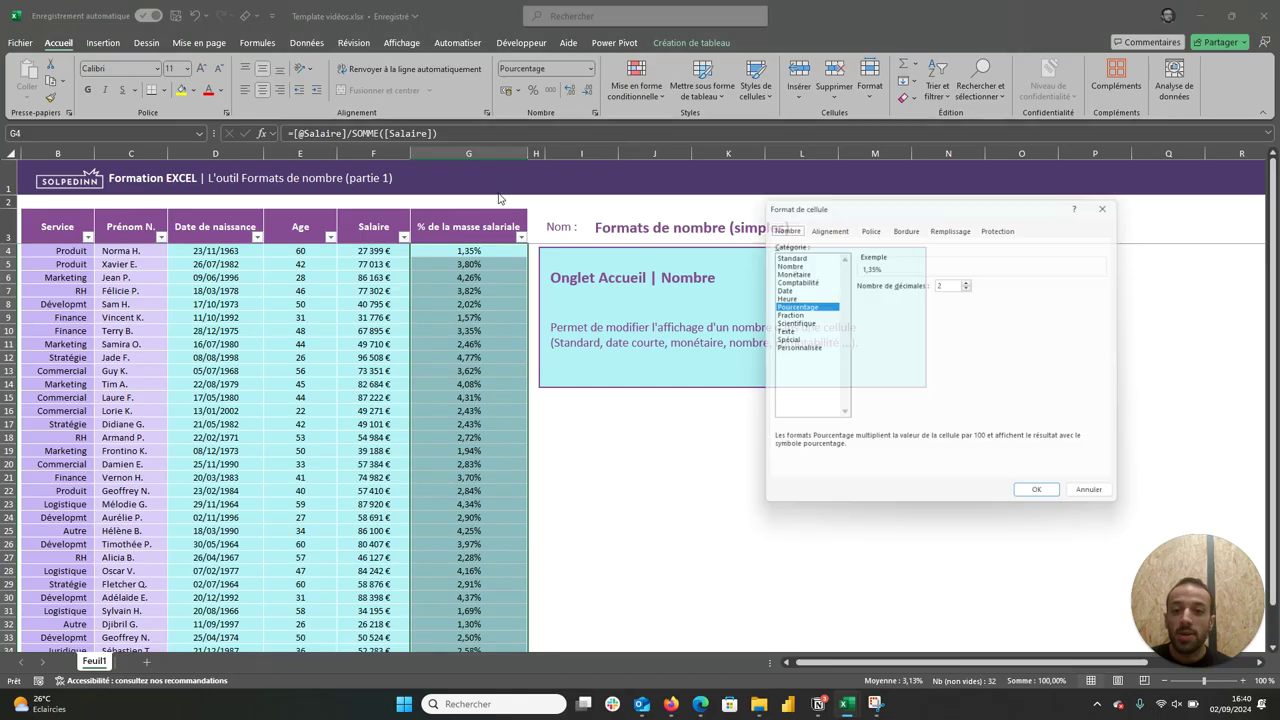
click(791, 341)
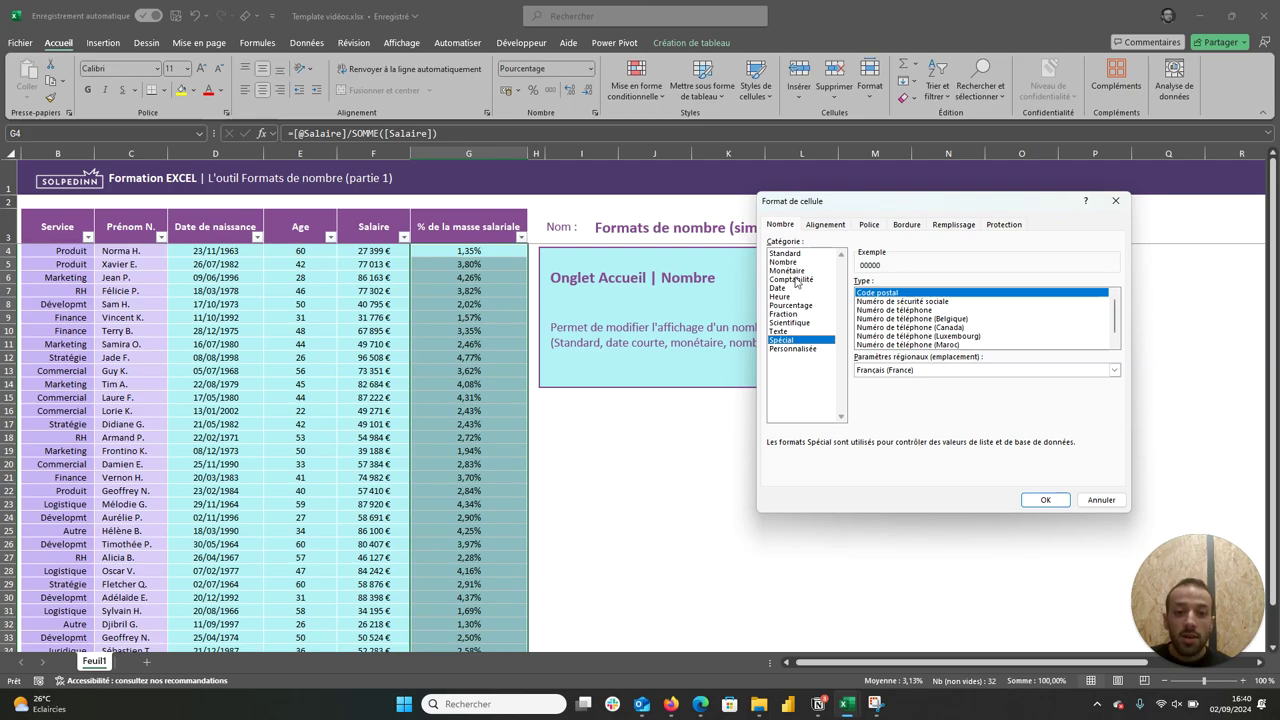
click(796, 283)
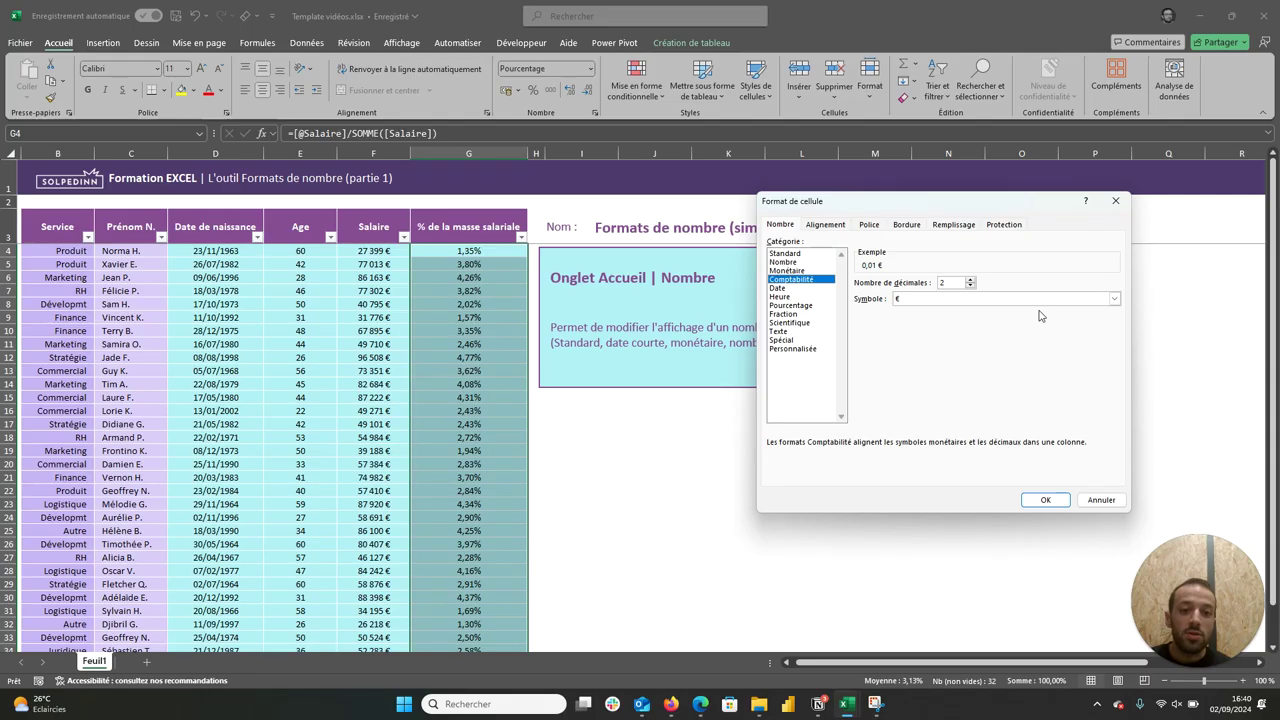
click(906, 300)
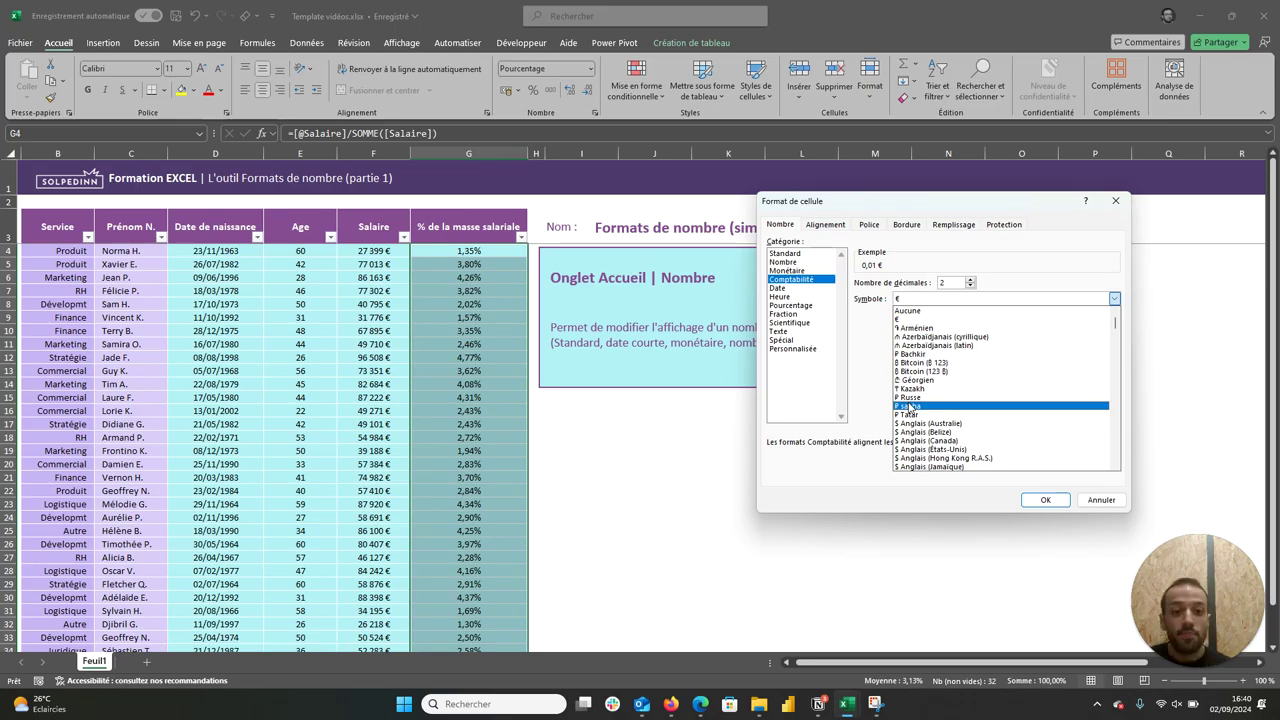
click(857, 347)
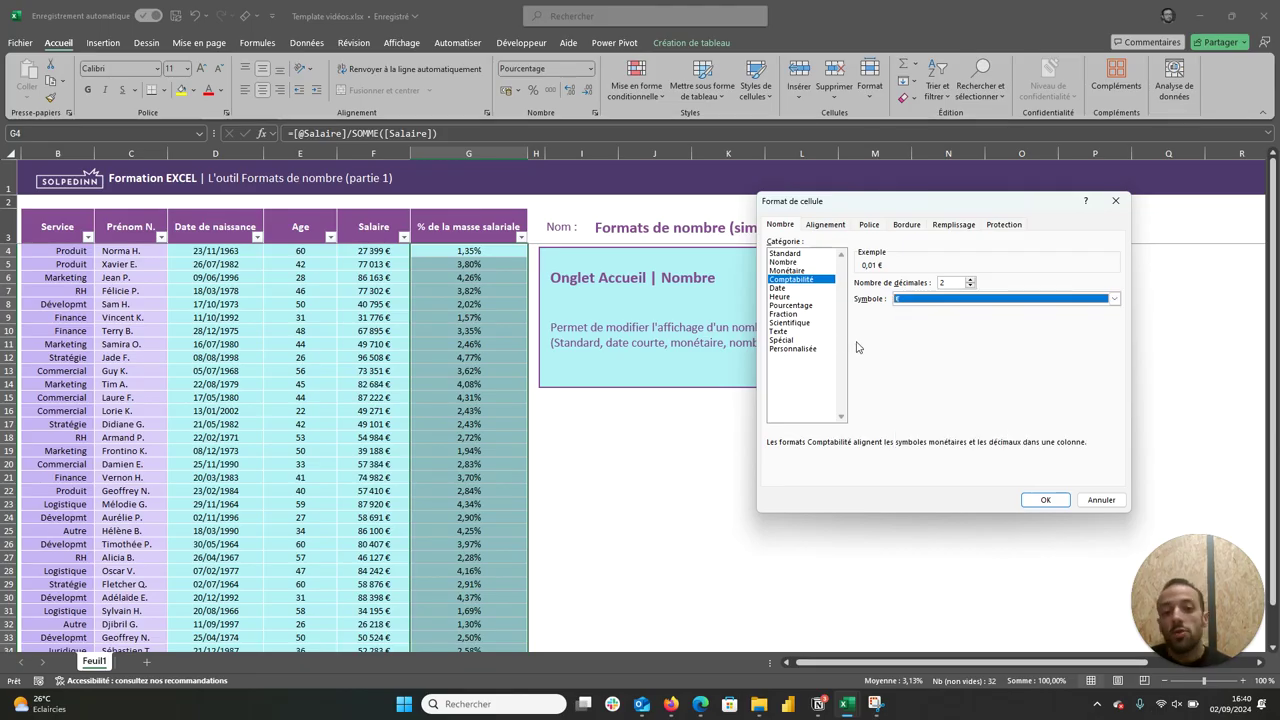
click(797, 288)
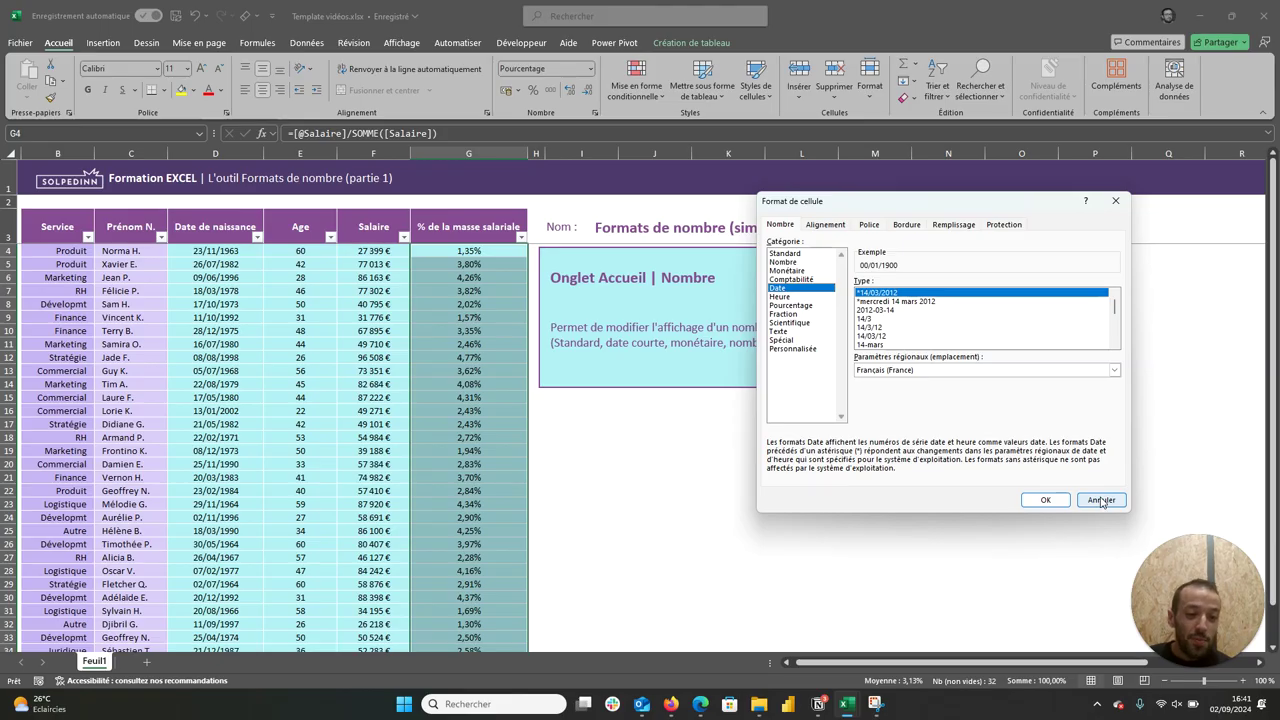
click(1101, 501)
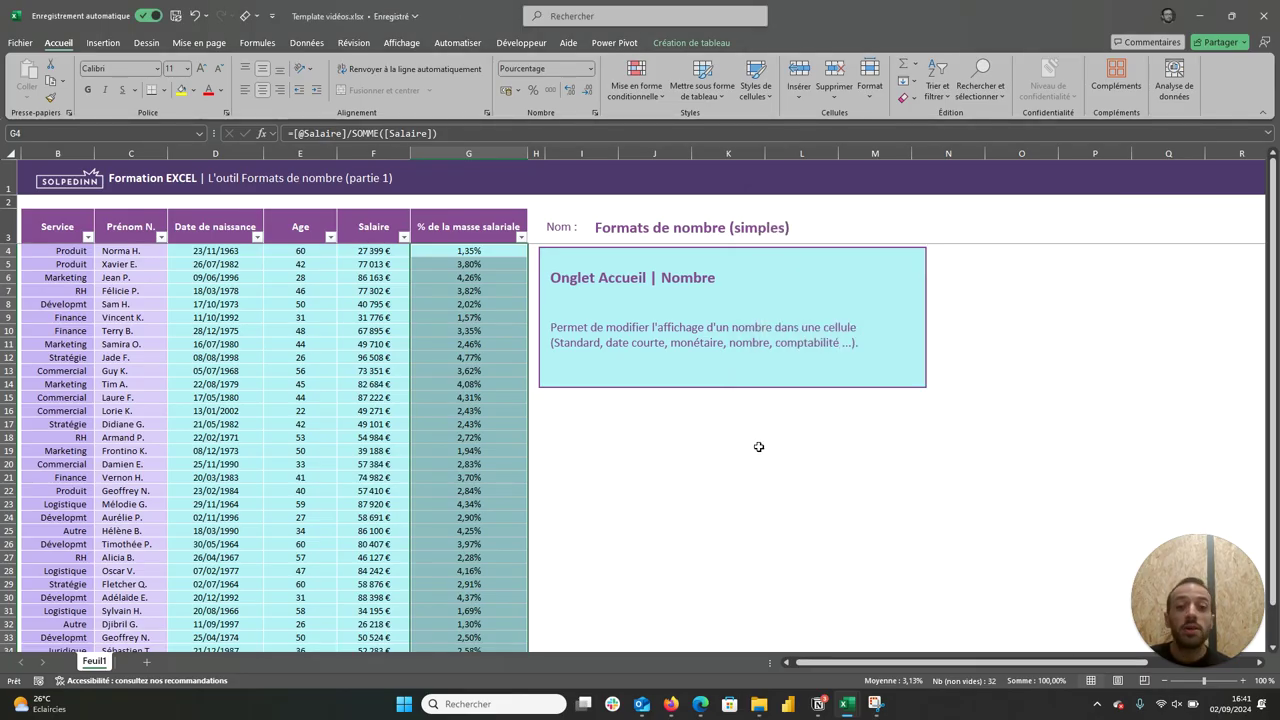
click(590, 69)
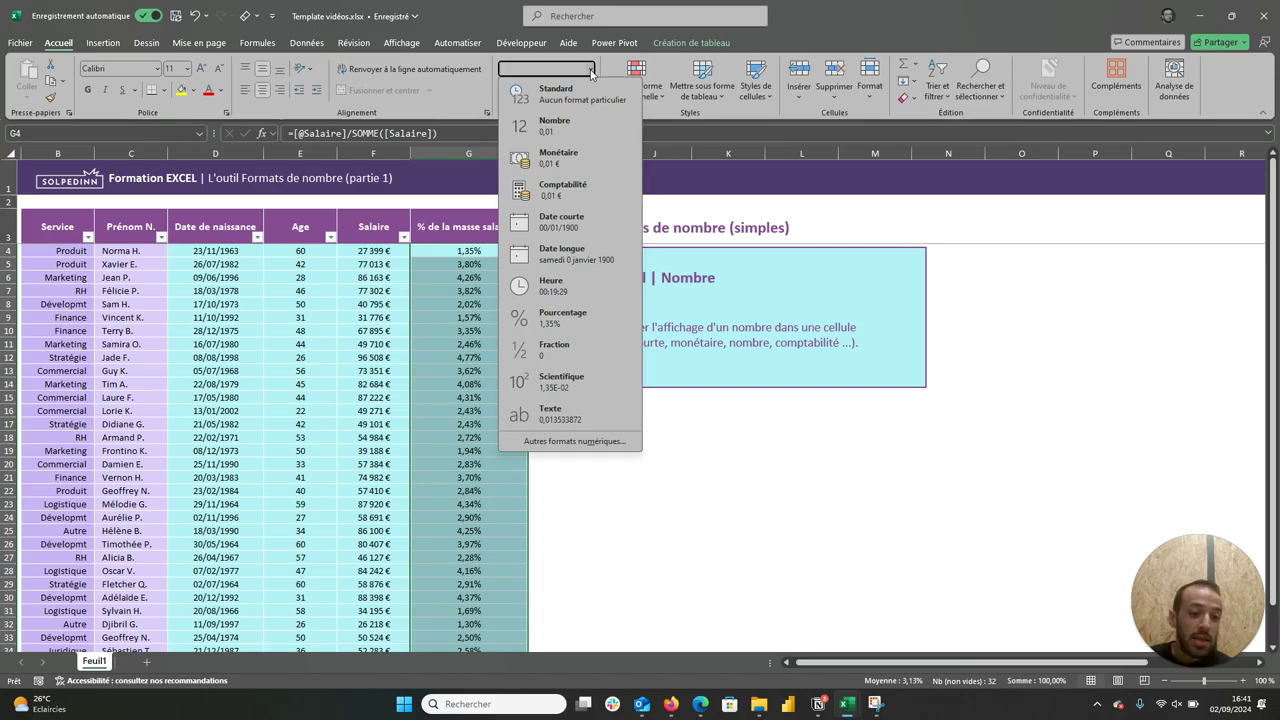